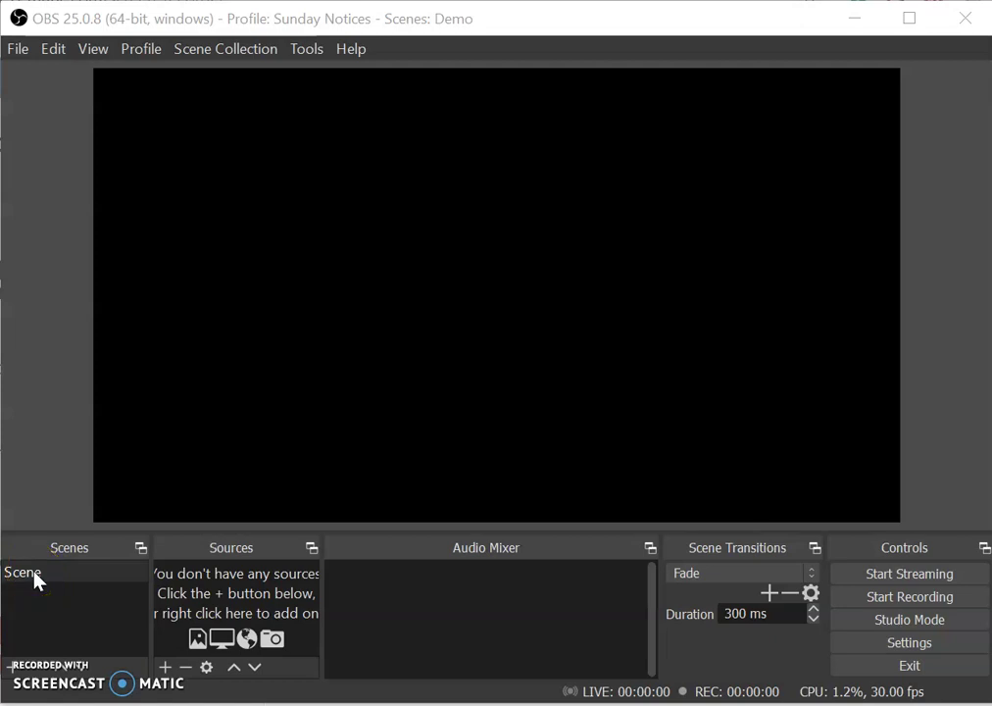
Step: Create a new scene called 'Welcome' alongside the default Scene
{"action": "left_click", "coordinate": [12, 670]}
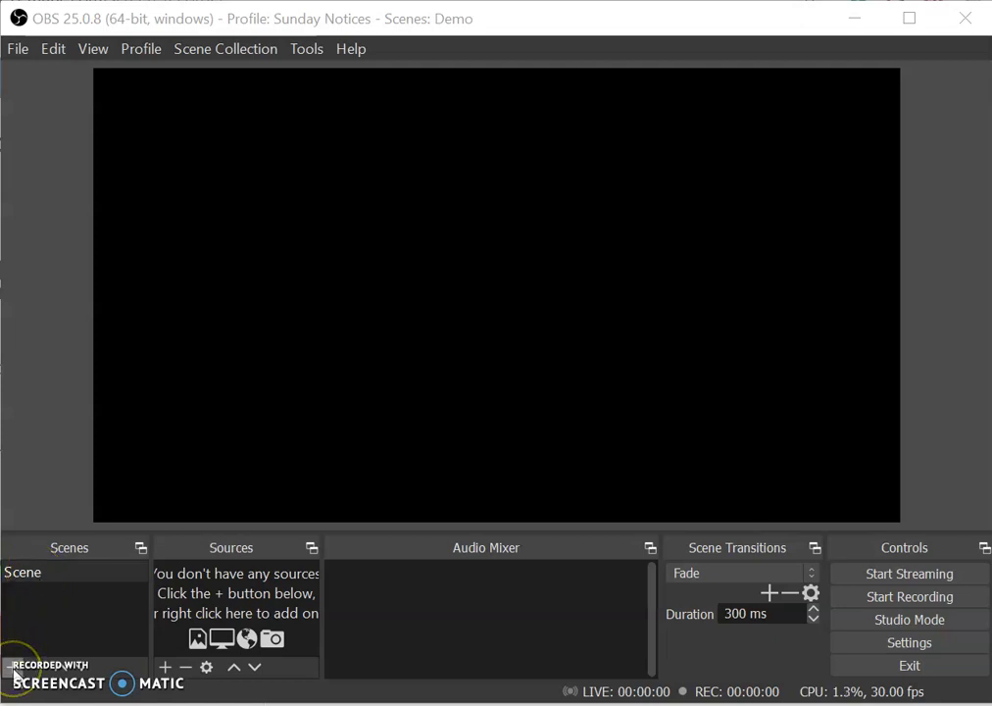
{"action": "left_click", "coordinate": [12, 670]}
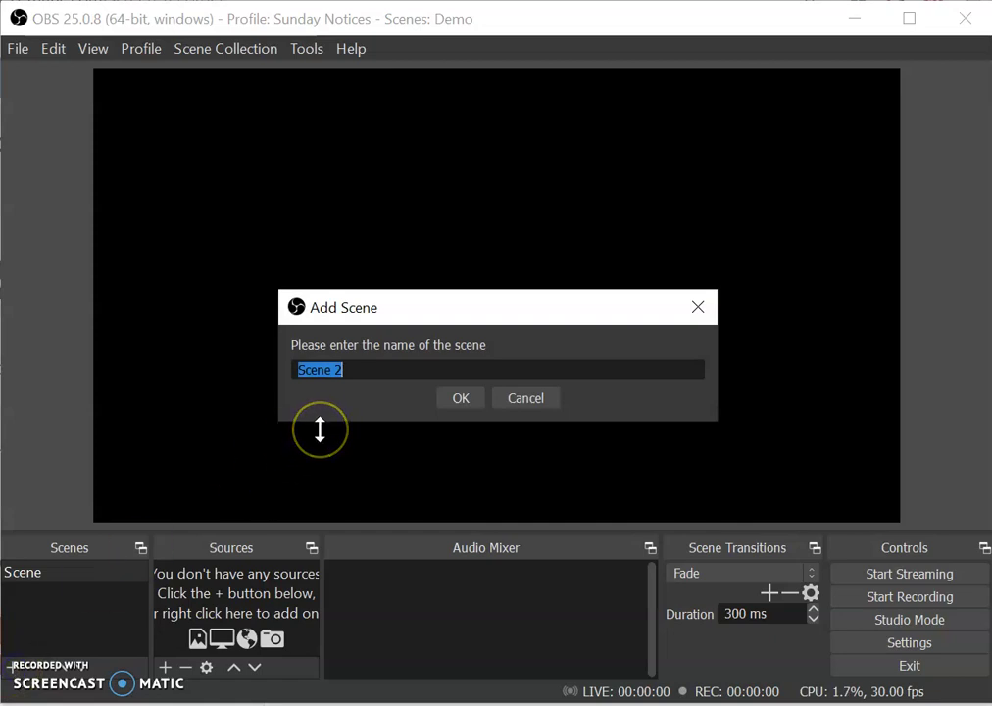
{"action": "type", "text": "Welcome"}
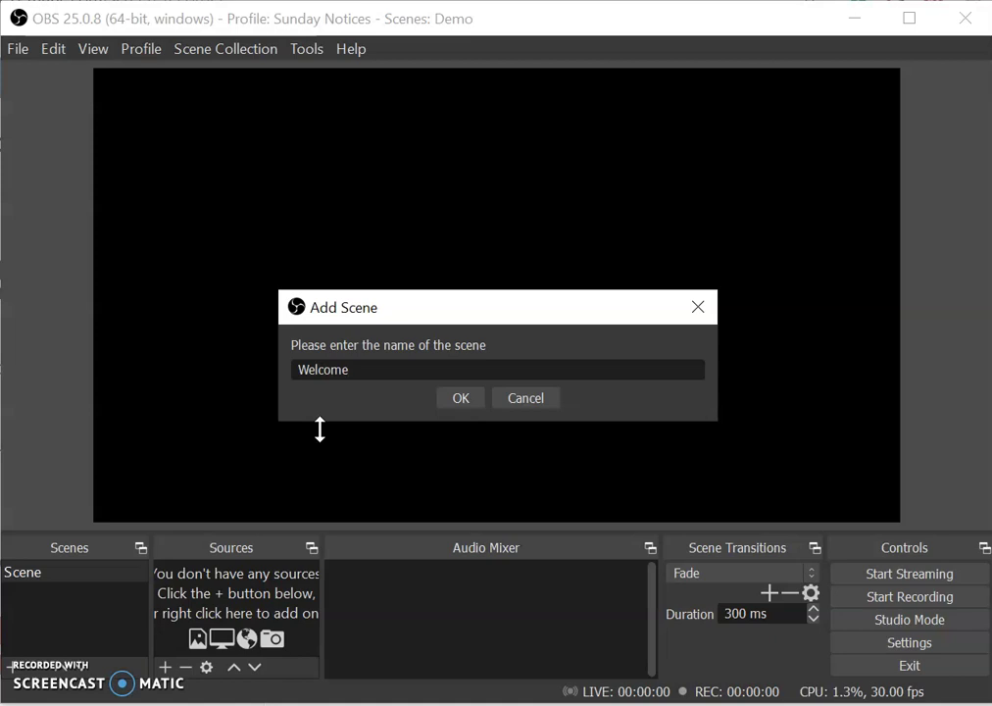
{"action": "left_click", "coordinate": [461, 399]}
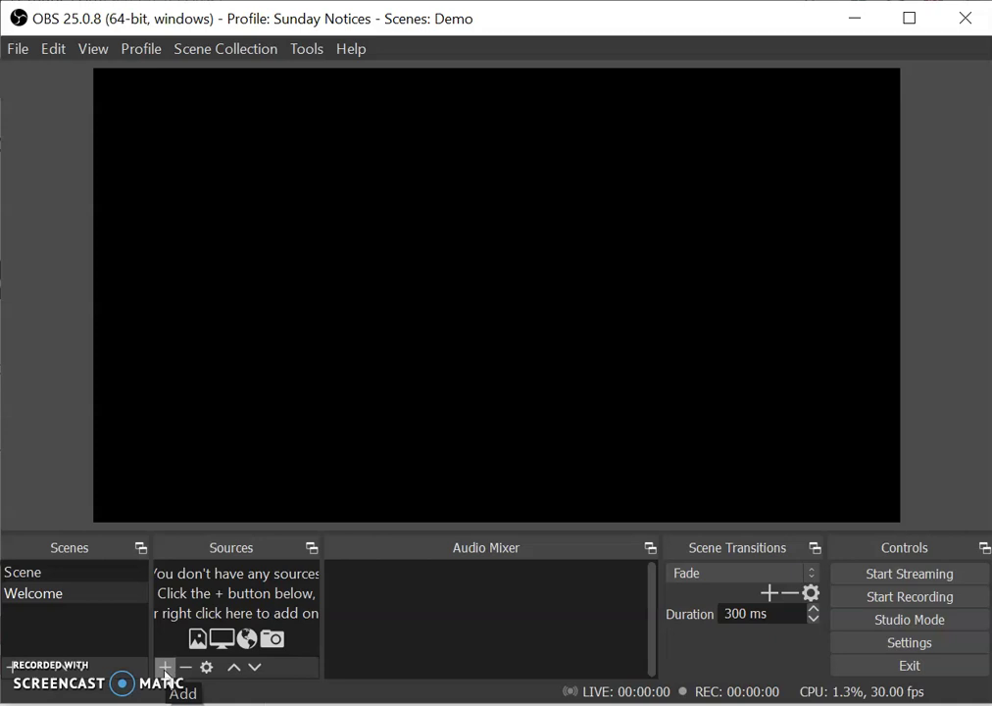
Step: Start a new Media Source in the Welcome scene named 'Welcome vid'
{"action": "left_click", "coordinate": [165, 668]}
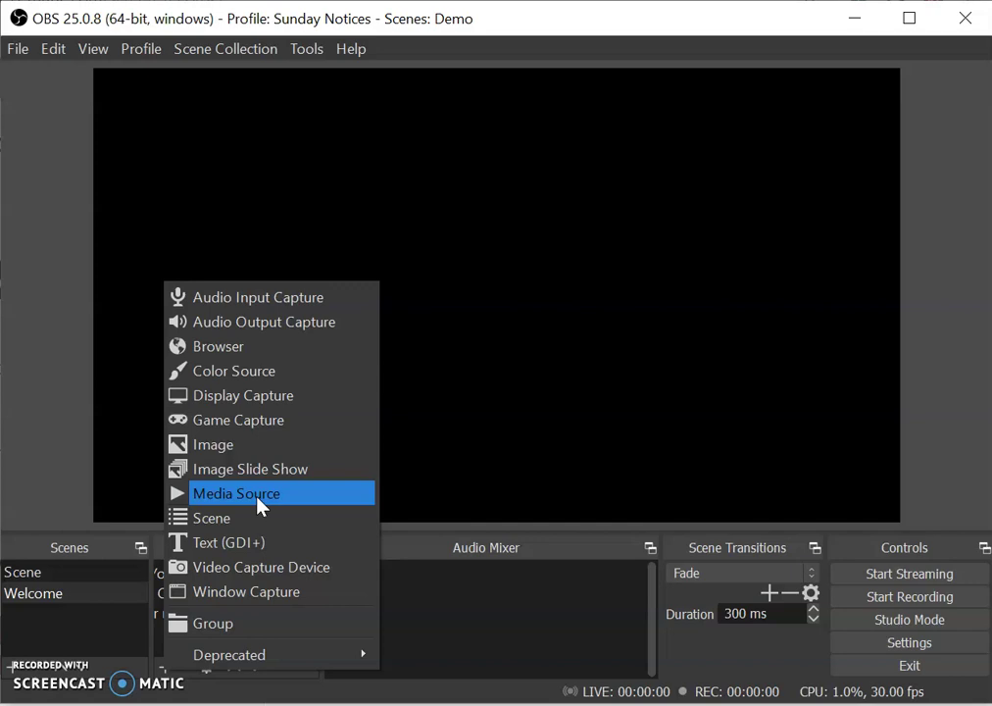
{"action": "left_click", "coordinate": [241, 451]}
{"action": "left_click", "coordinate": [237, 500]}
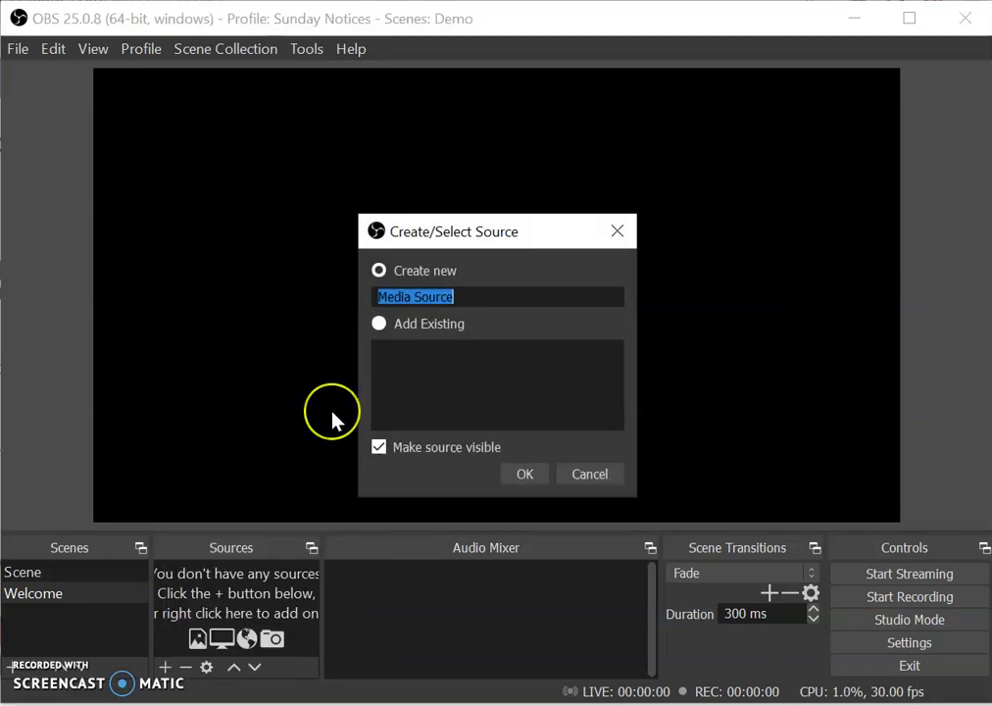
{"action": "type", "text": "Welco"}
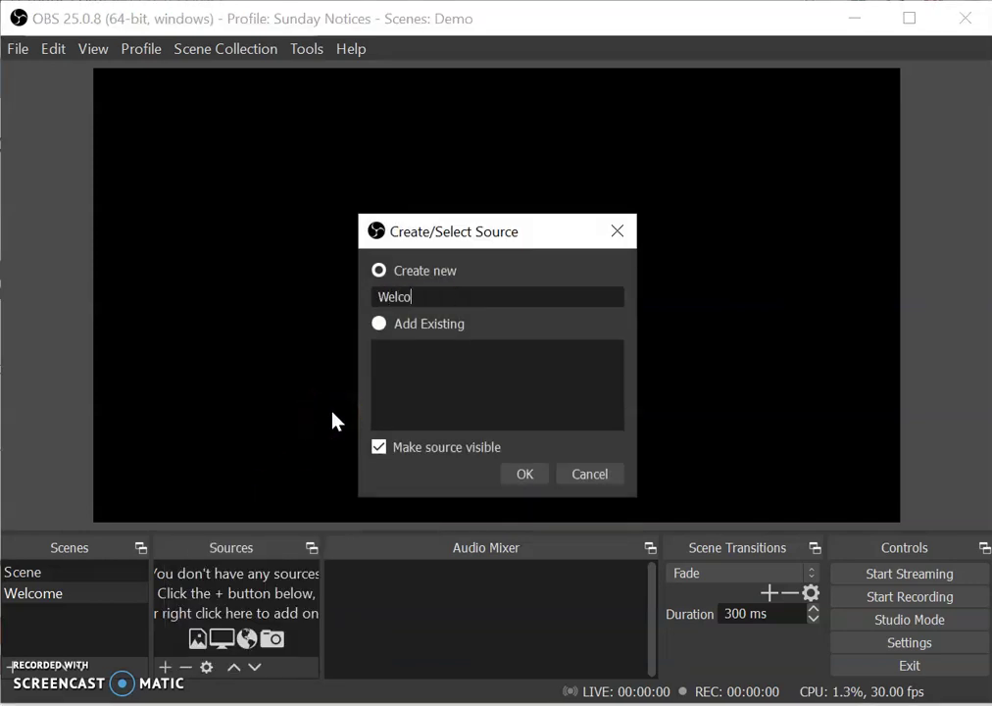
{"action": "type", "text": "me vid"}
Step: Set Welcome vid to play Welcome to worship.mp4 with Loop enabled
{"action": "left_click", "coordinate": [530, 474]}
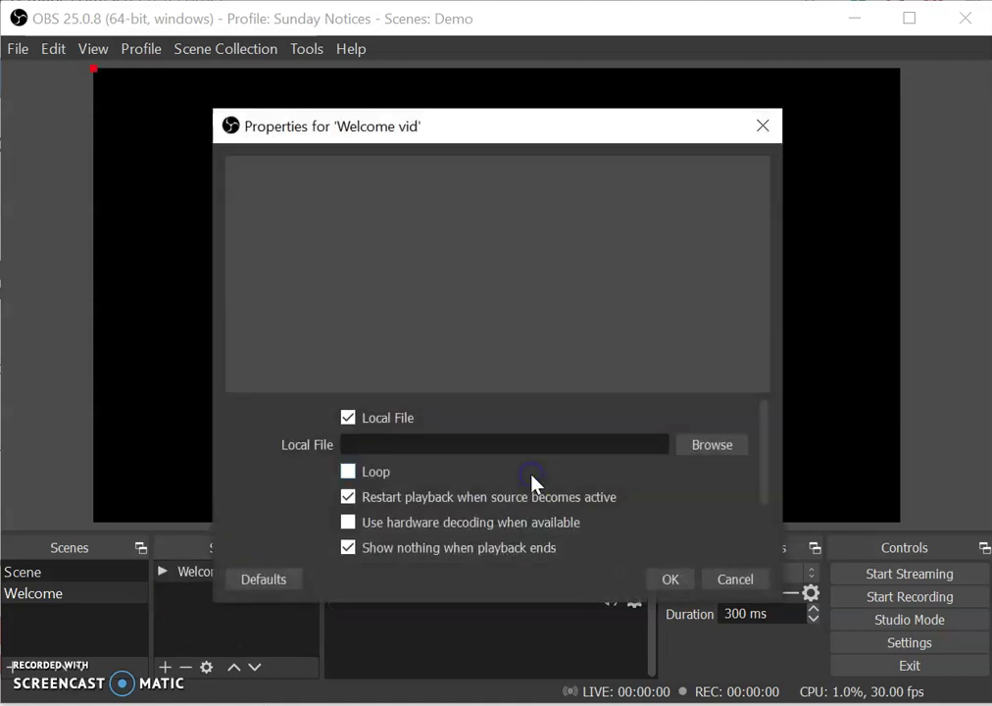
{"action": "mouse_move", "coordinate": [461, 467]}
{"action": "left_mouse_down"}
{"action": "mouse_move", "coordinate": [452, 465]}
{"action": "mouse_move", "coordinate": [531, 464]}
{"action": "mouse_move", "coordinate": [375, 477]}
{"action": "left_mouse_up"}
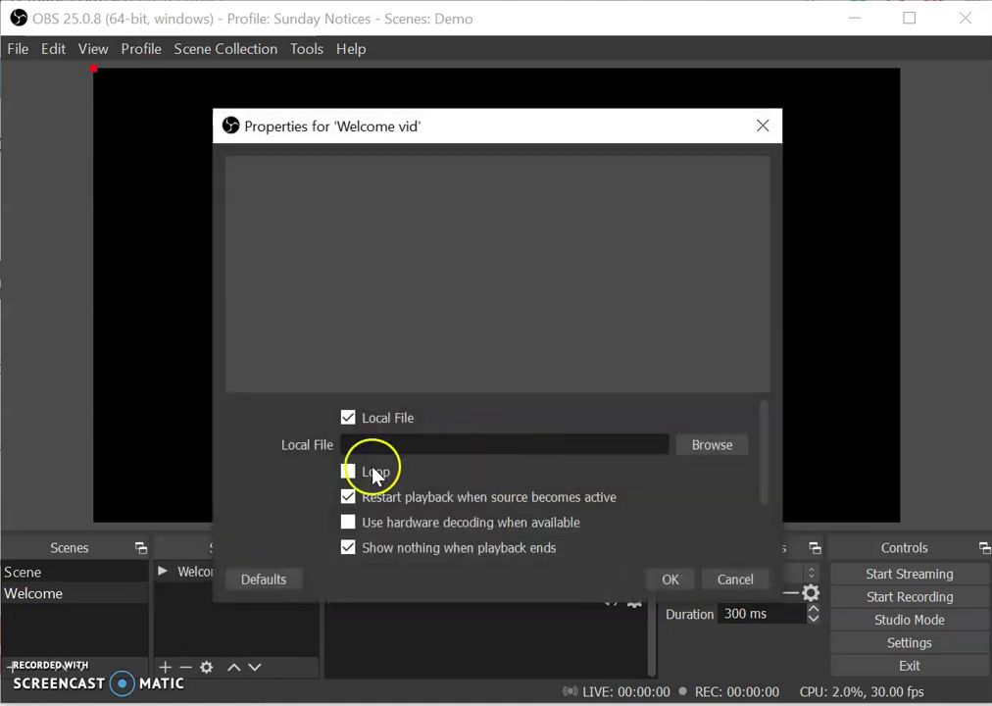
{"action": "left_click", "coordinate": [700, 450]}
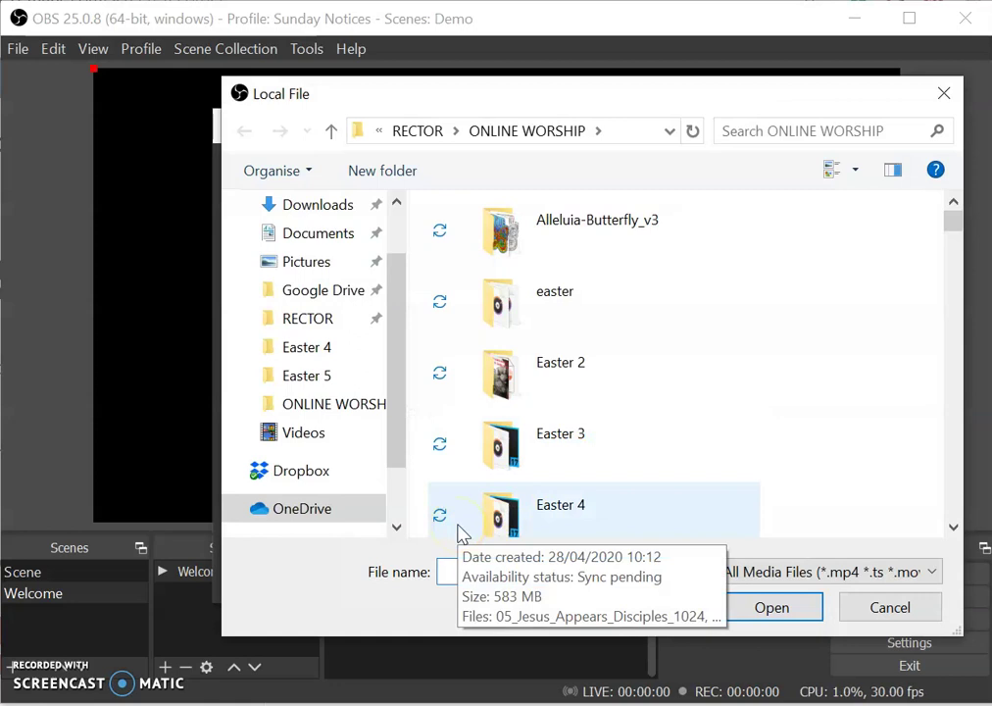
{"action": "type", "text": "wel"}
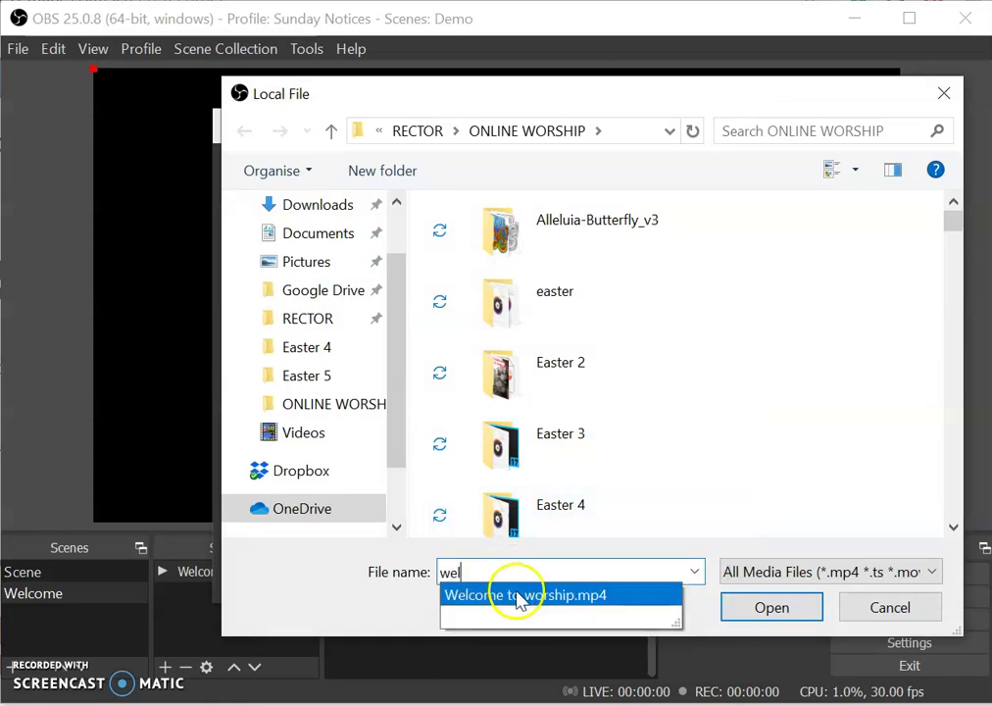
{"action": "left_click", "coordinate": [516, 599]}
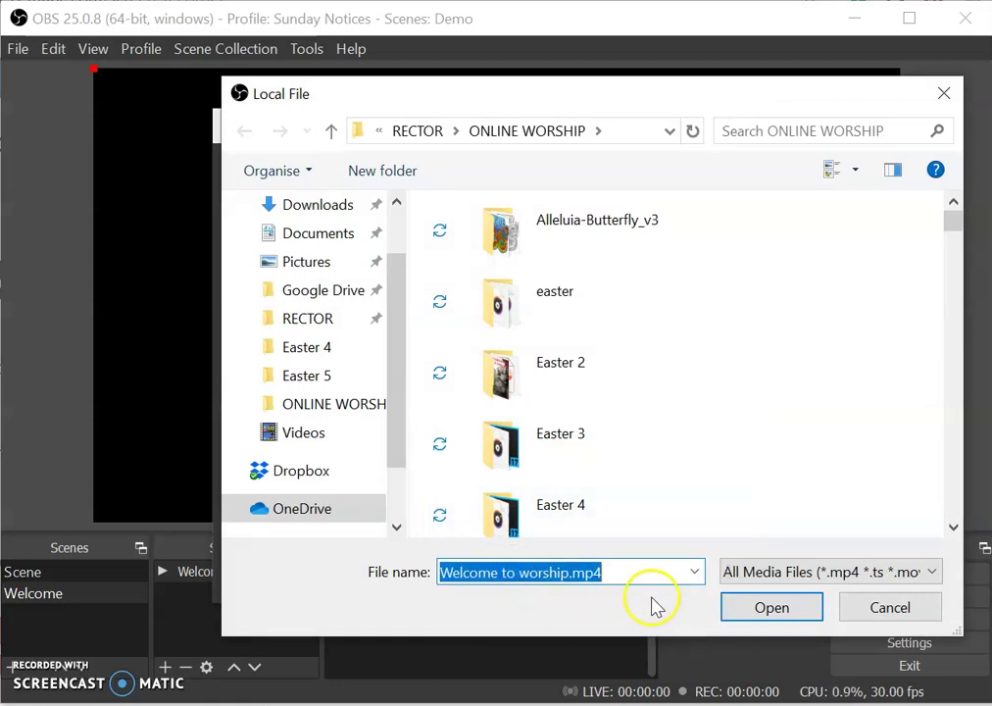
{"action": "left_click", "coordinate": [760, 607]}
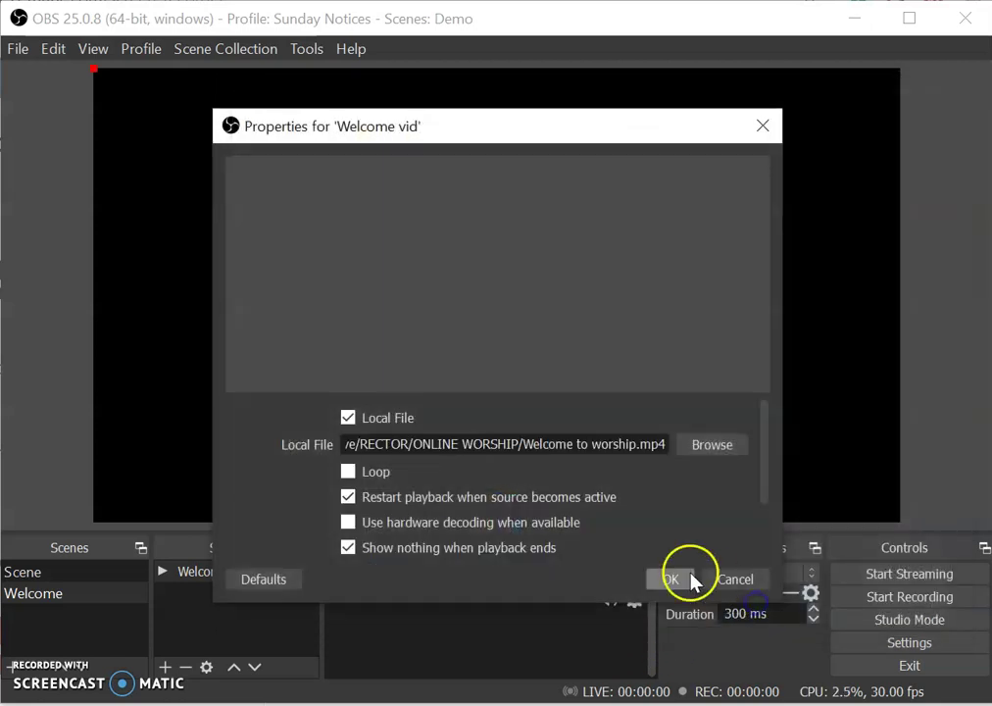
{"action": "left_click", "coordinate": [348, 472]}
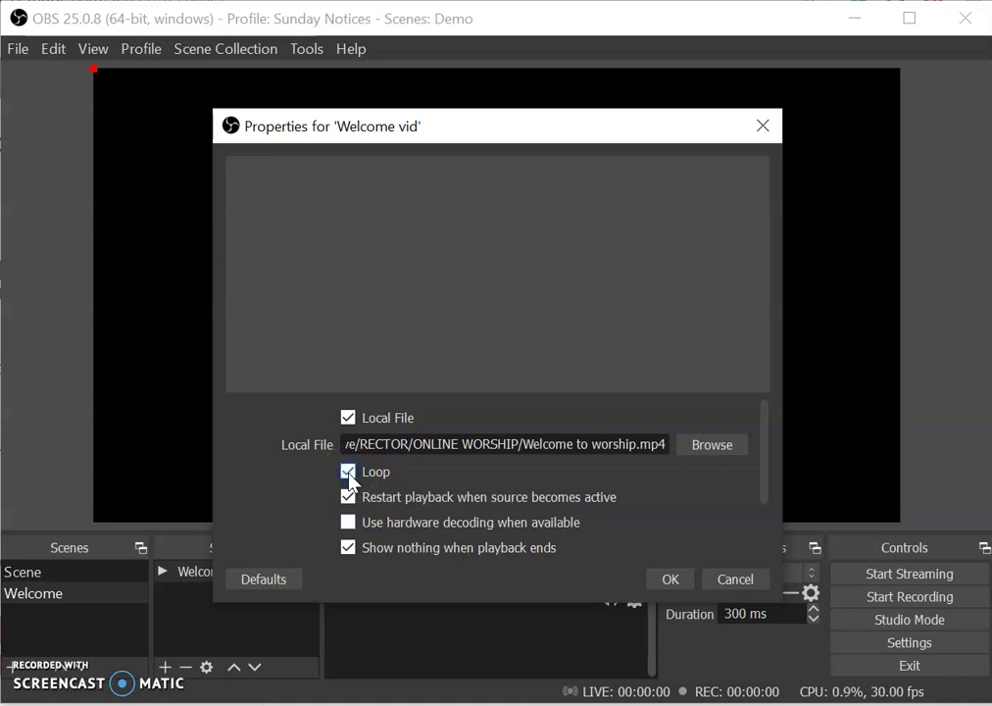
{"action": "left_click", "coordinate": [667, 581]}
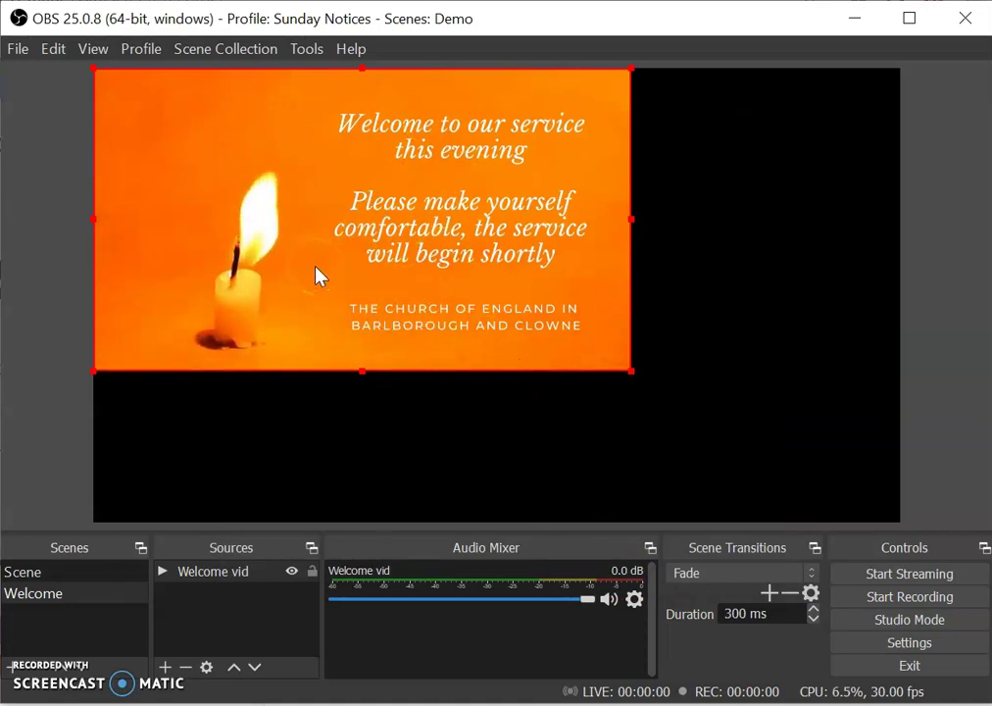
Step: Stretch the Welcome vid video edge to edge across the canvas and lock it
{"action": "left_click_drag", "start_coordinate": [632, 372], "coordinate": [903, 528]}
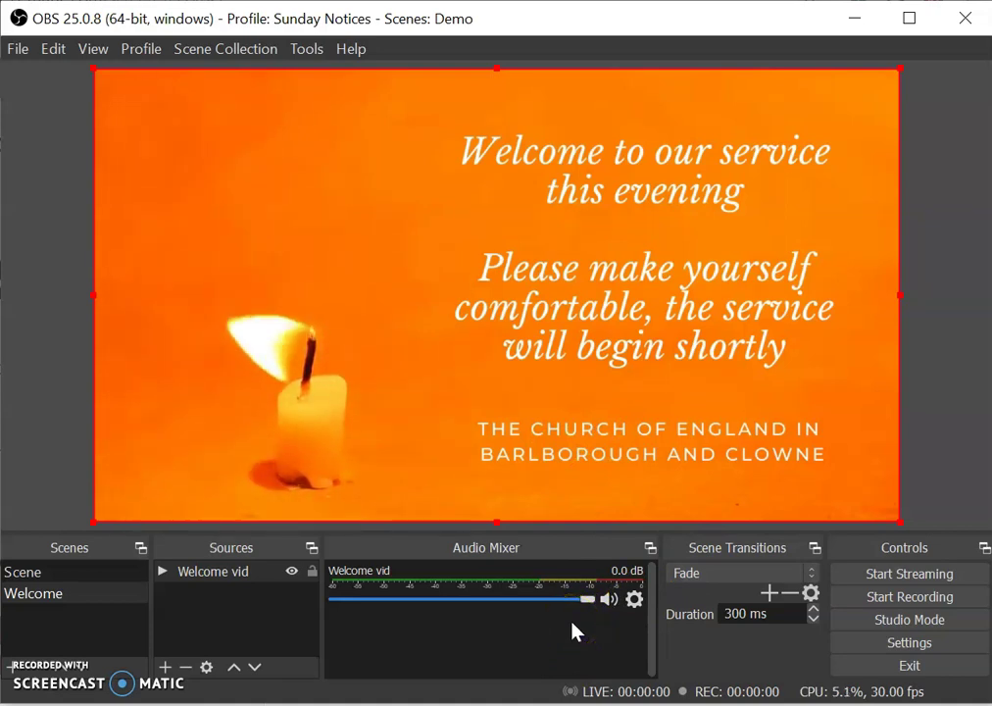
{"action": "left_click", "coordinate": [311, 573]}
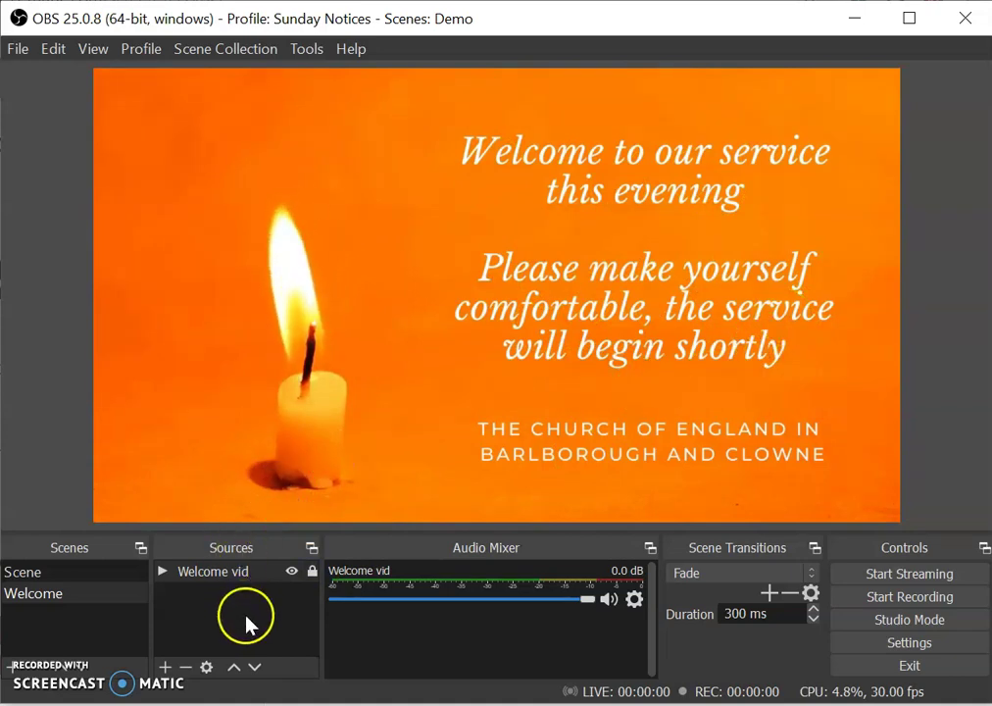
{"action": "left_click", "coordinate": [312, 572]}
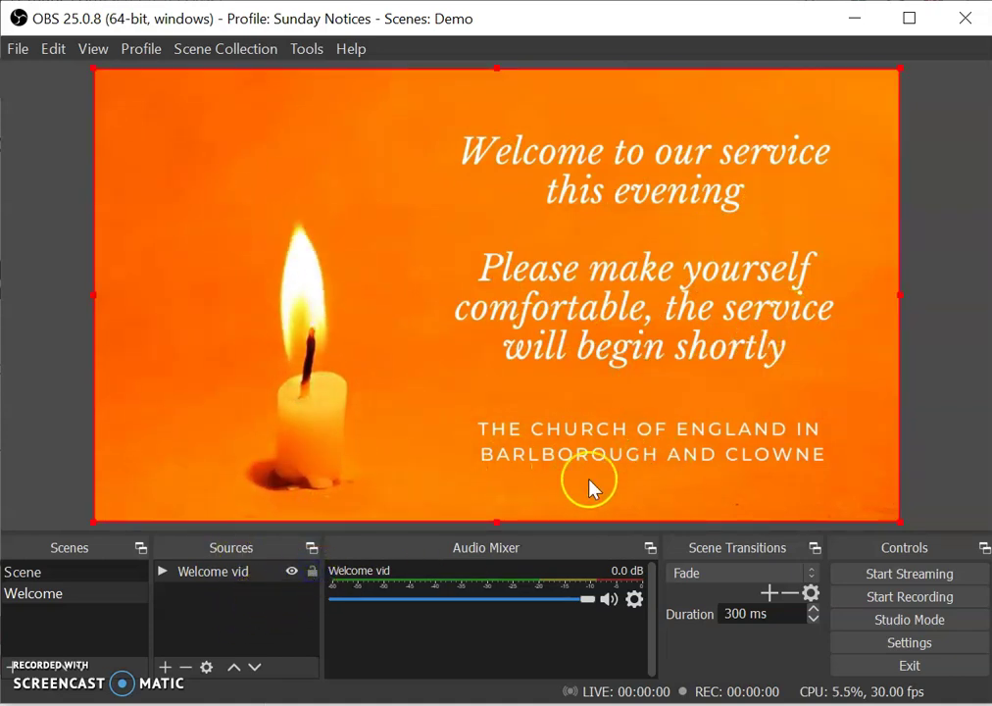
{"action": "mouse_move", "coordinate": [900, 522]}
{"action": "left_mouse_down"}
{"action": "mouse_move", "coordinate": [824, 476]}
{"action": "mouse_move", "coordinate": [888, 529]}
{"action": "left_mouse_up"}
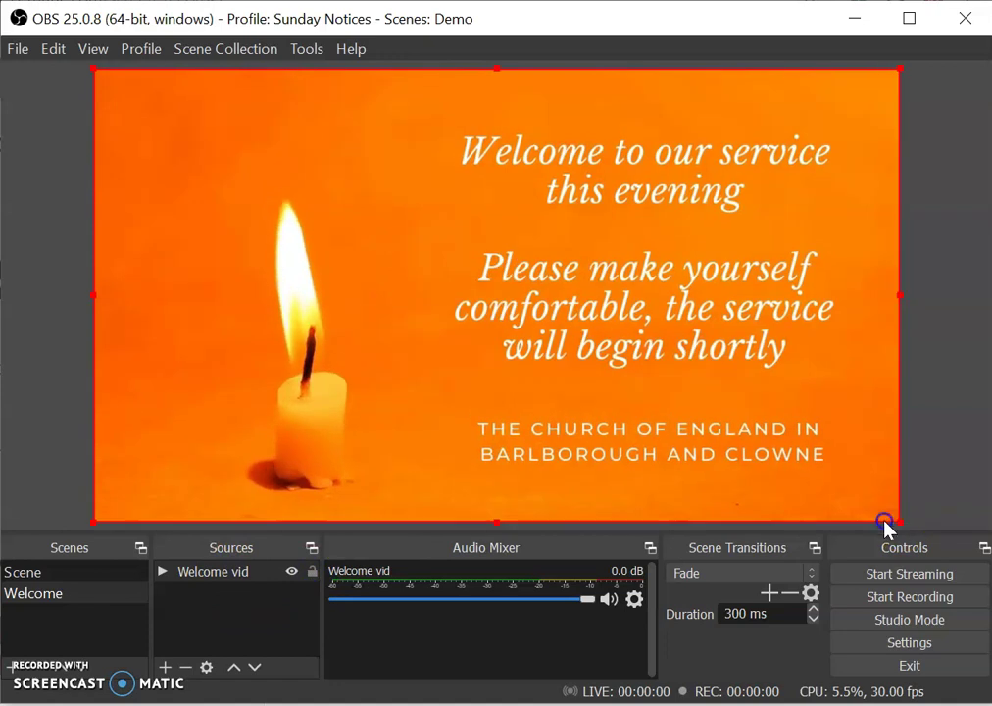
{"action": "left_click", "coordinate": [313, 575]}
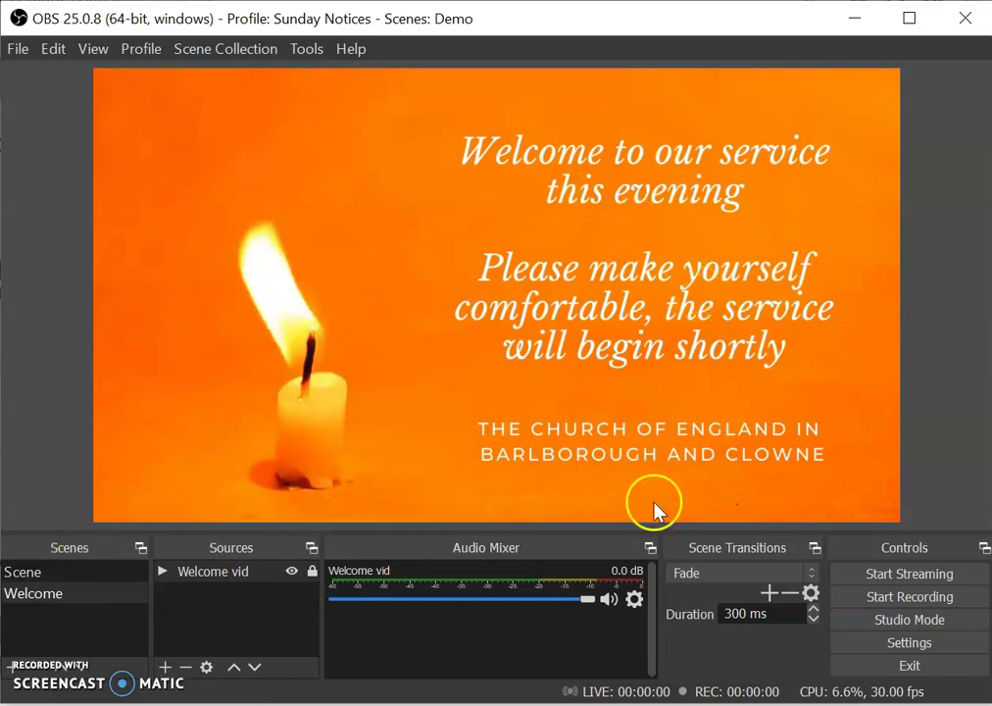
Step: Create a third scene named 'Service' after Welcome
{"action": "left_click", "coordinate": [12, 669]}
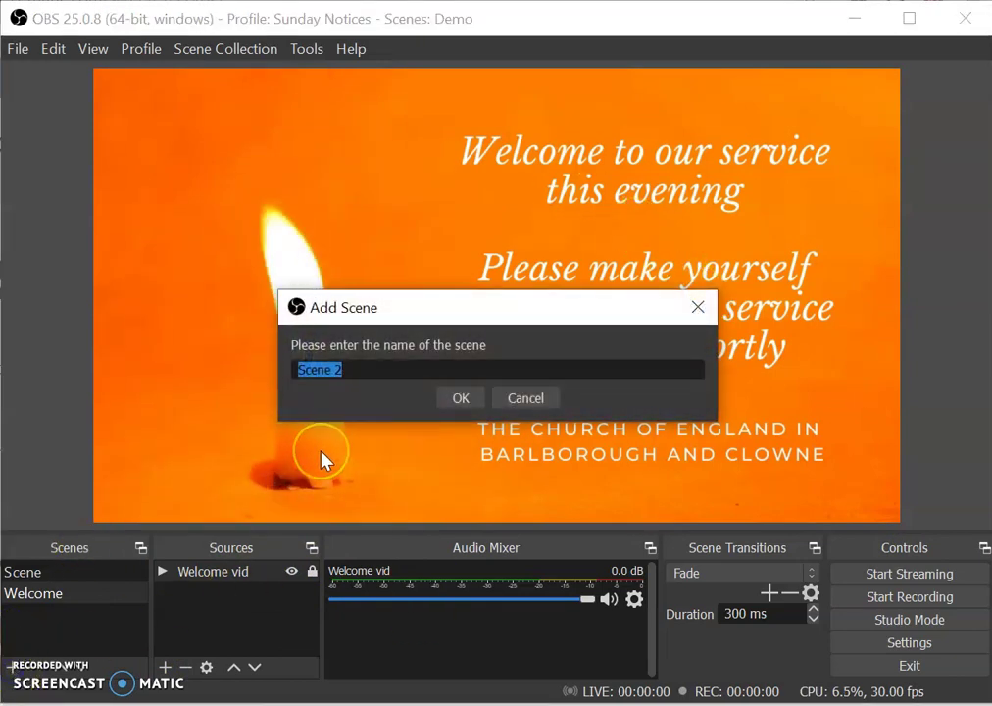
{"action": "type", "text": "Service"}
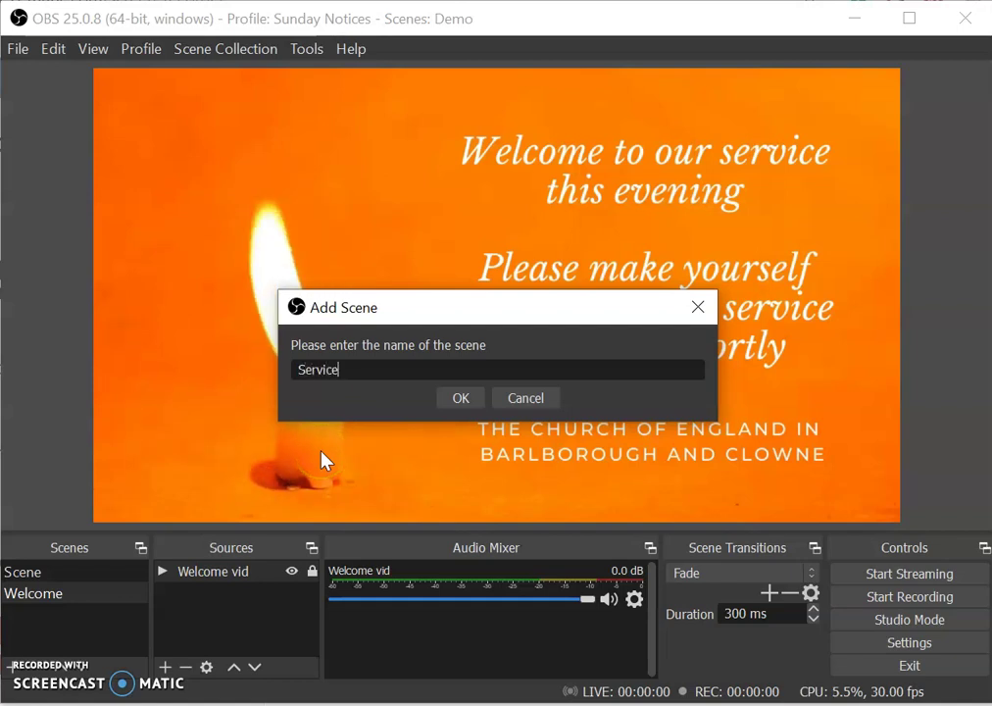
{"action": "left_click", "coordinate": [457, 398]}
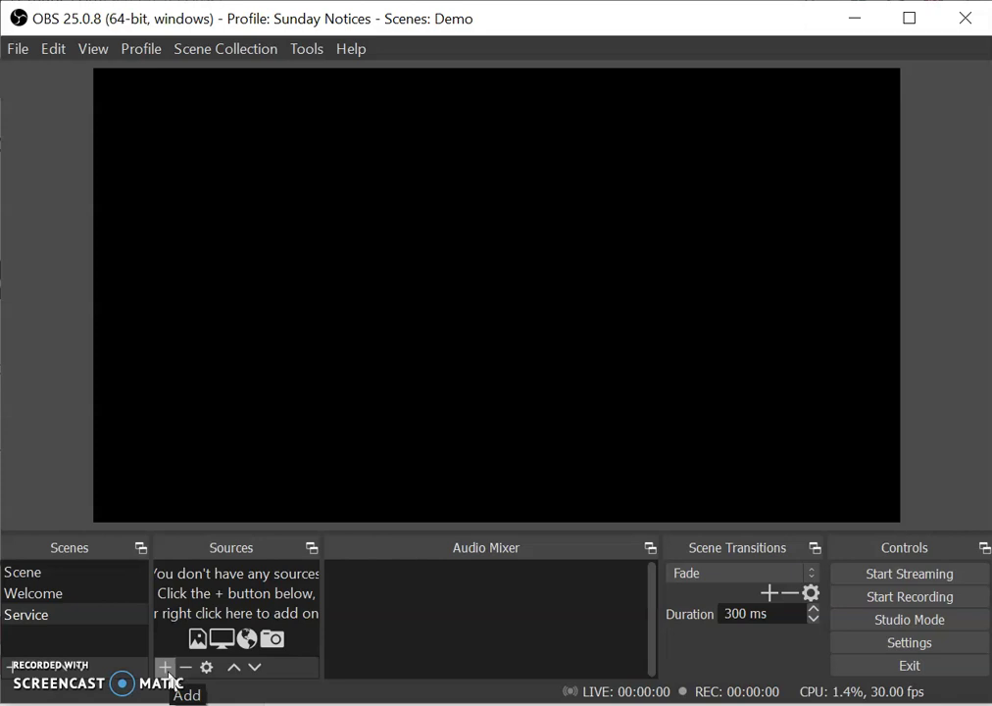
{"action": "left_click", "coordinate": [165, 668]}
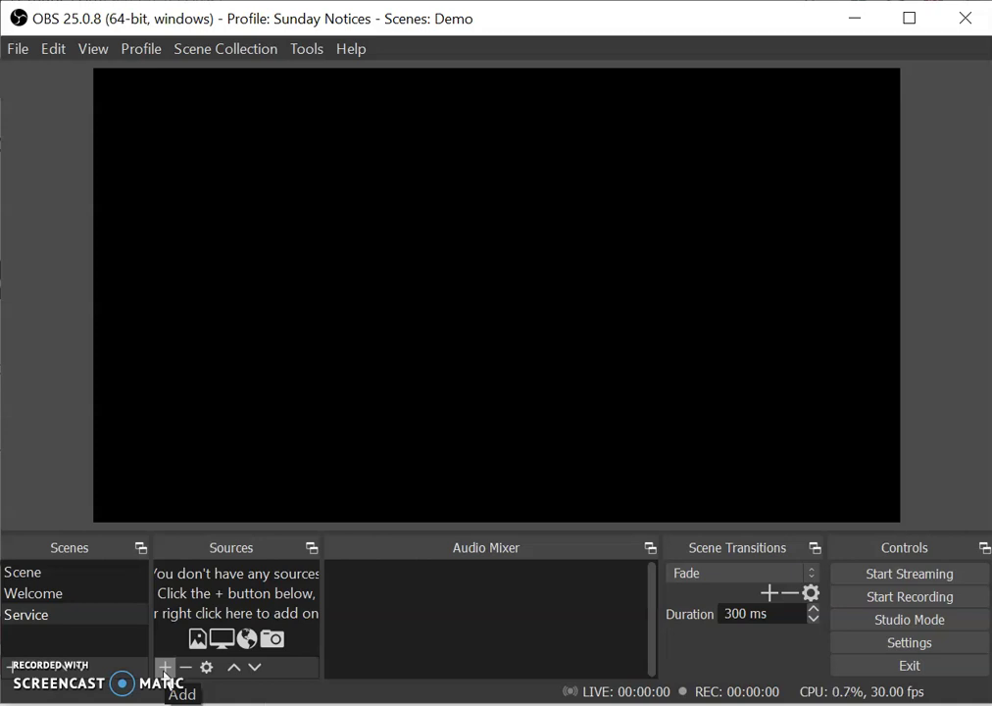
Step: Add a Window Capture named 'Powerpoint' capturing the POWERPNT.EXE slide-show window
{"action": "left_click", "coordinate": [164, 669]}
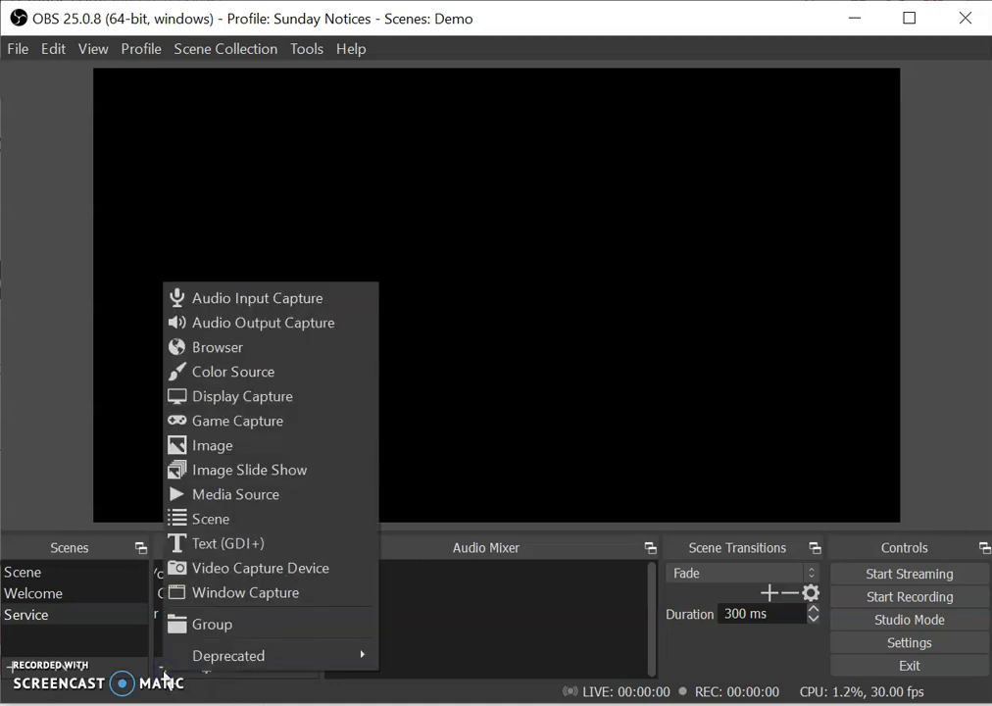
{"action": "left_click", "coordinate": [253, 593]}
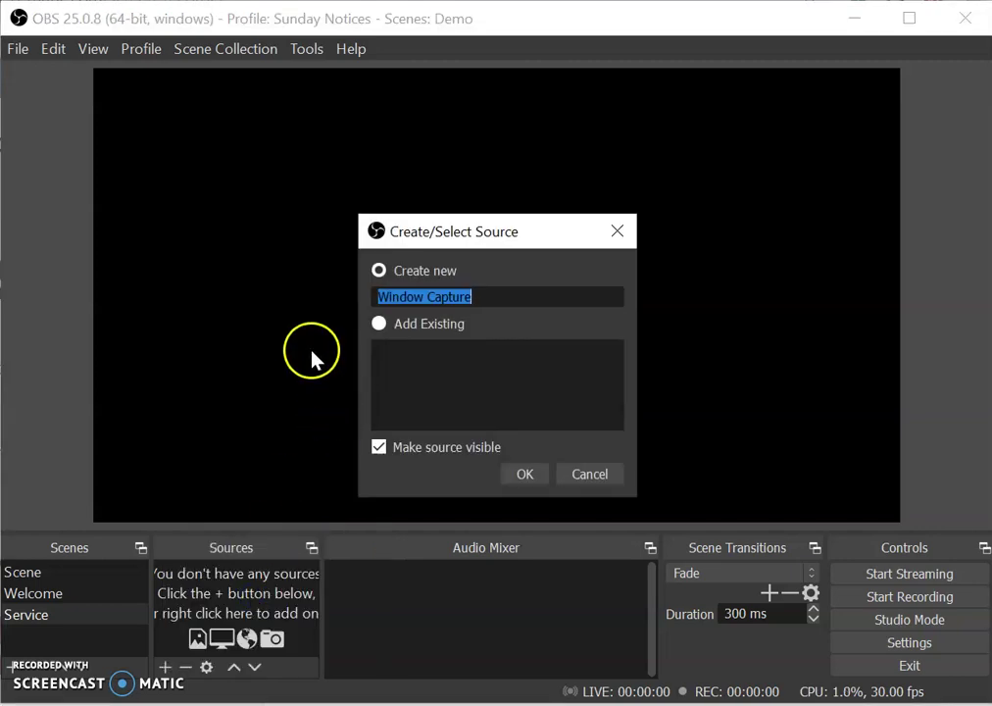
{"action": "type", "text": "Powerpoint"}
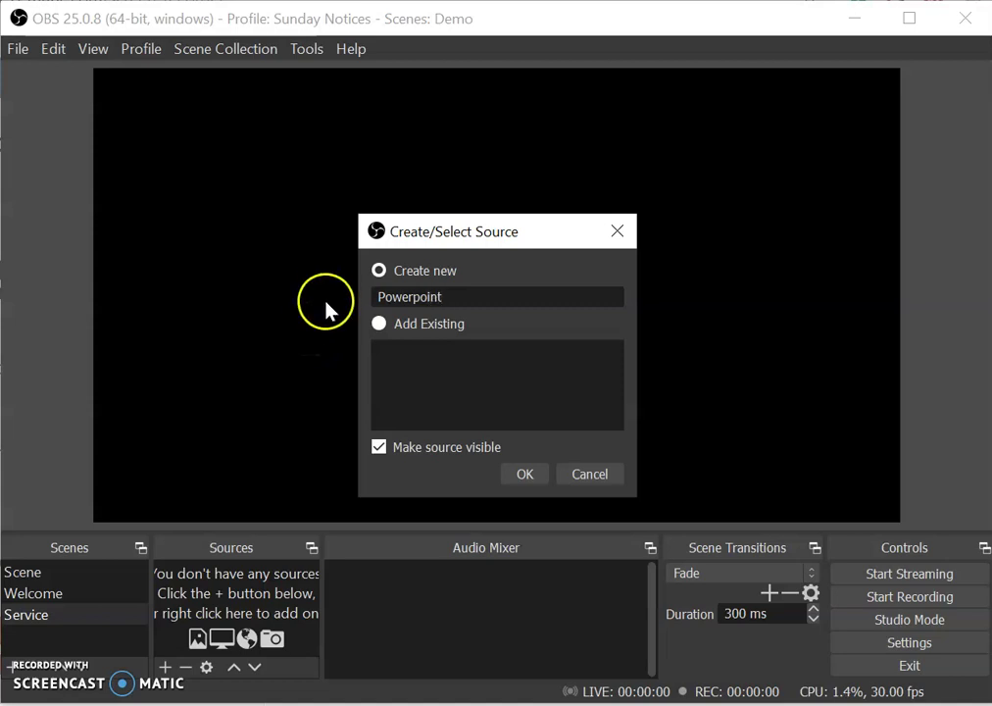
{"action": "left_click", "coordinate": [526, 475]}
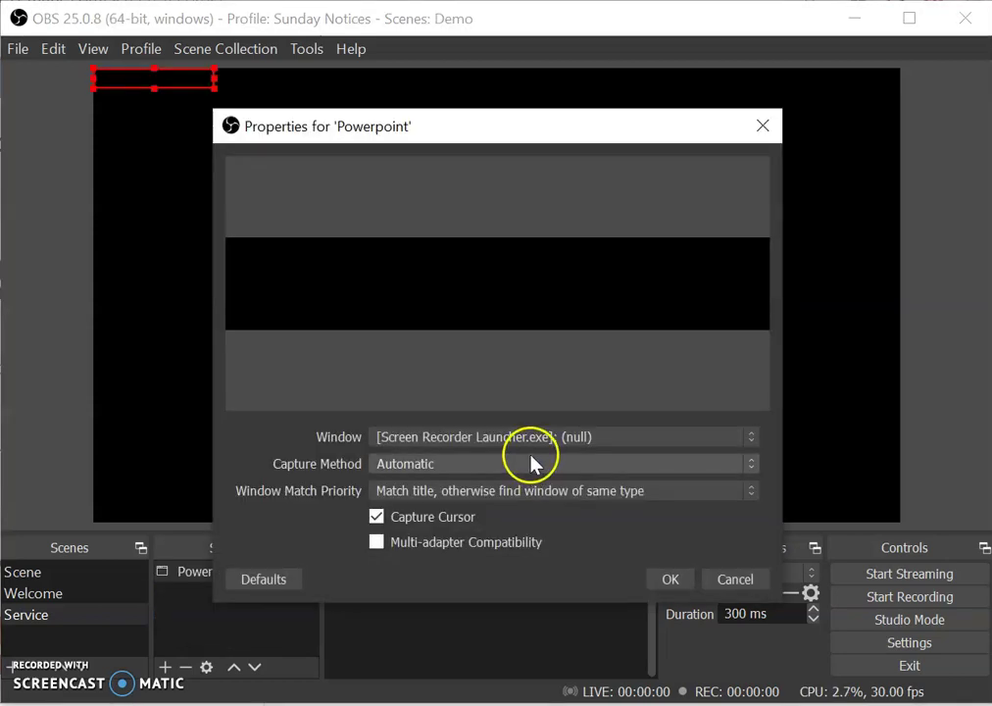
{"action": "left_click", "coordinate": [451, 437]}
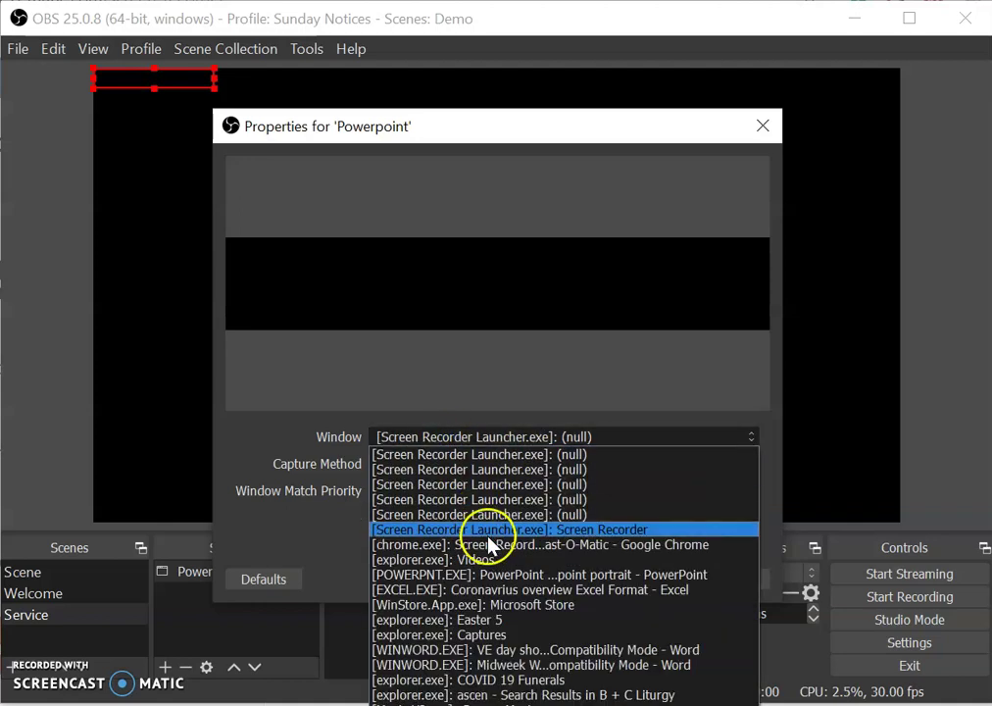
{"action": "left_click", "coordinate": [576, 584]}
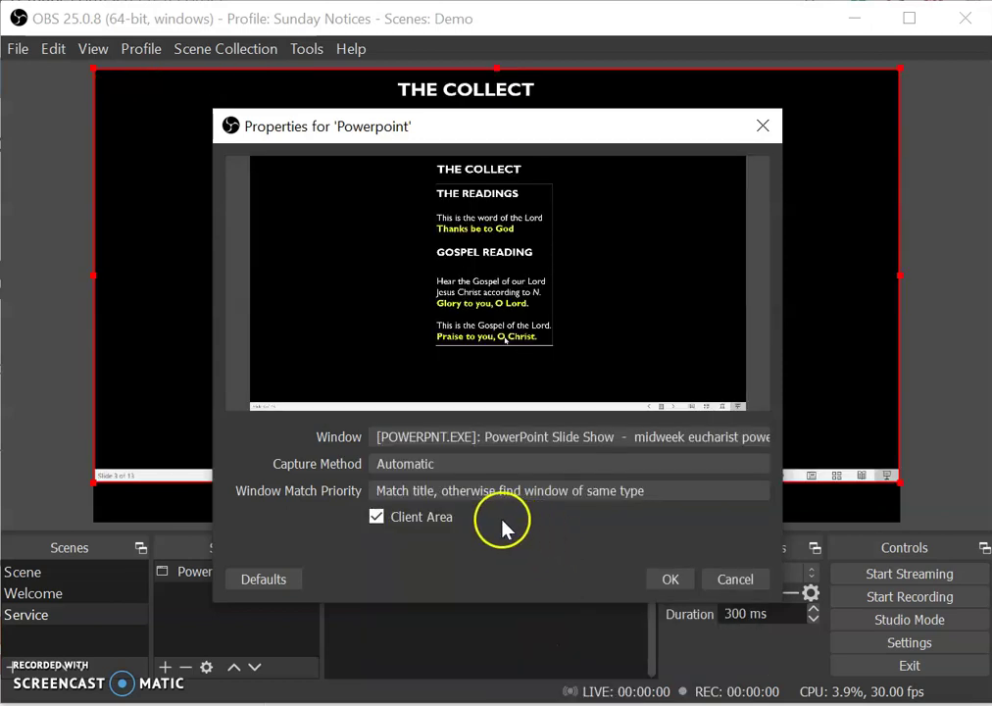
{"action": "left_click", "coordinate": [671, 585]}
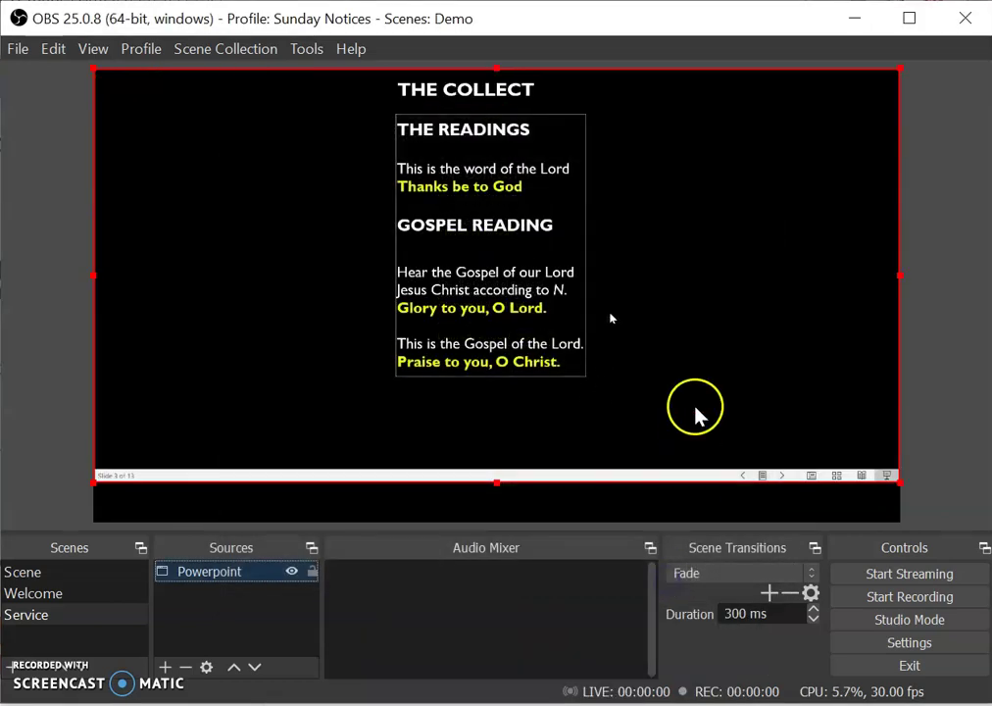
Step: Move the Powerpoint capture left, enlarge it to canvas height, and lock it
{"action": "left_click_drag", "start_coordinate": [775, 353], "coordinate": [472, 355]}
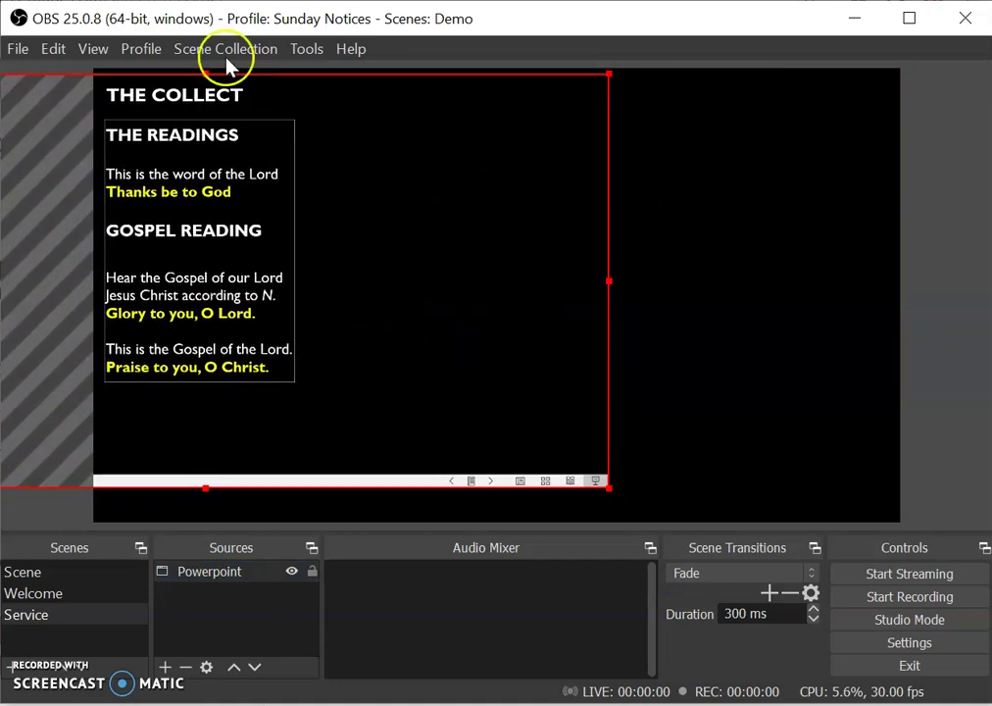
{"action": "left_click_drag", "start_coordinate": [608, 487], "coordinate": [810, 588]}
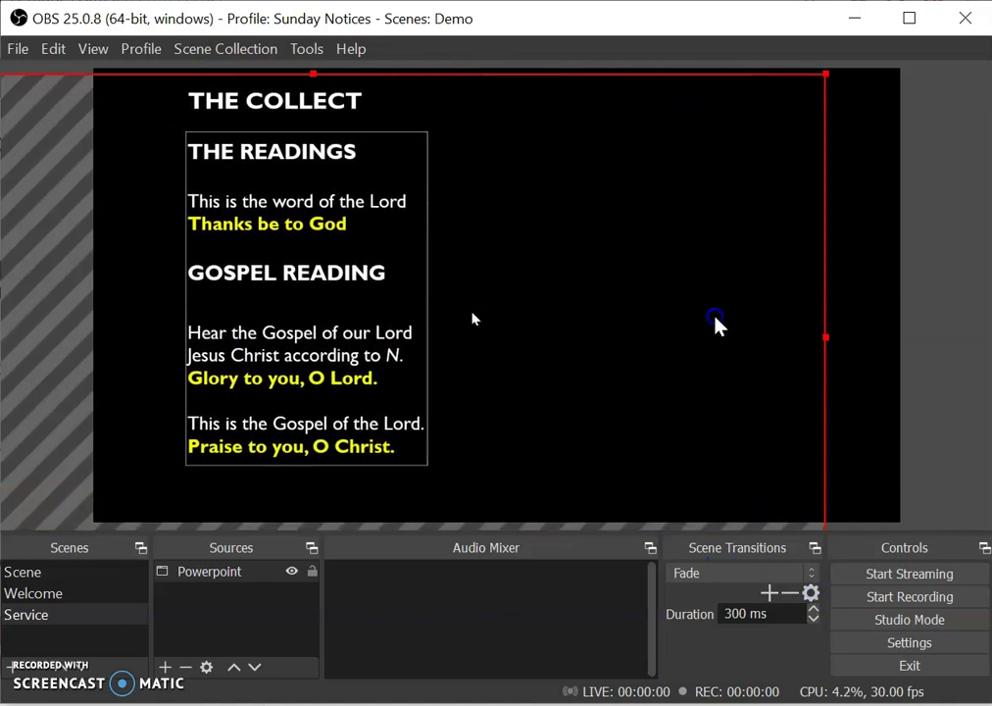
{"action": "left_click_drag", "start_coordinate": [713, 326], "coordinate": [643, 327]}
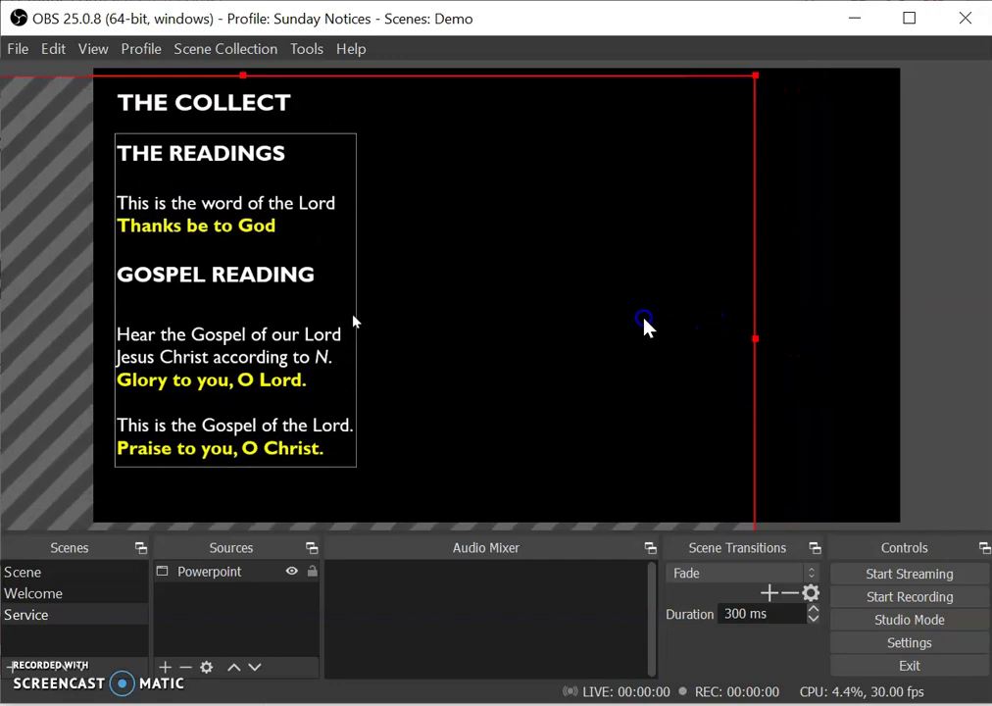
{"action": "left_click", "coordinate": [809, 345]}
{"action": "left_click", "coordinate": [702, 355]}
{"action": "left_click", "coordinate": [165, 671]}
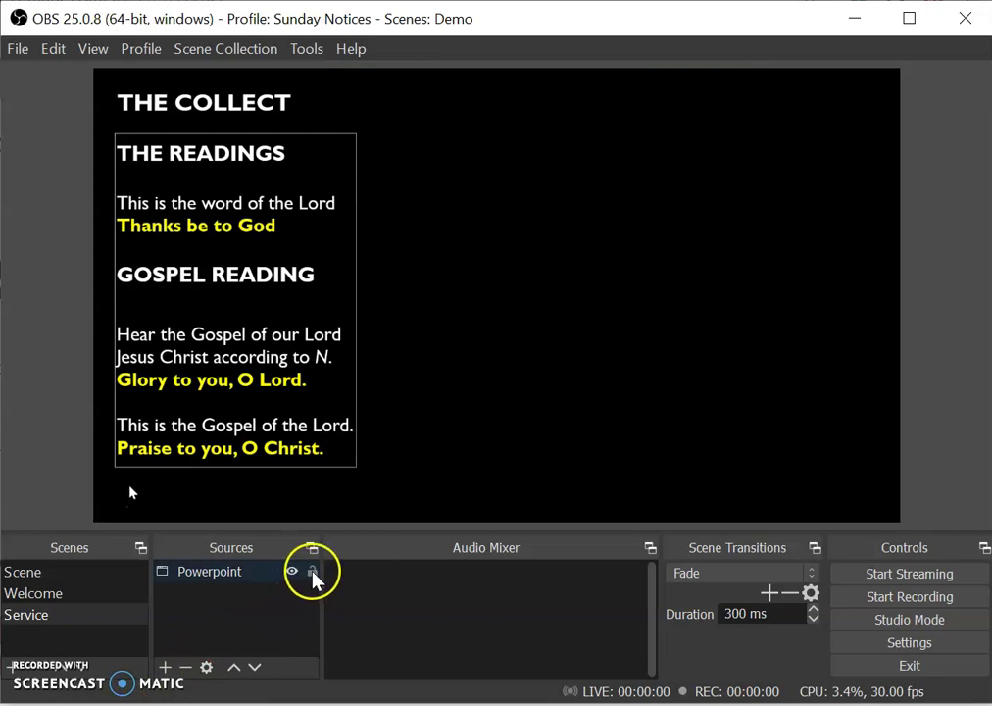
{"action": "left_click", "coordinate": [313, 572]}
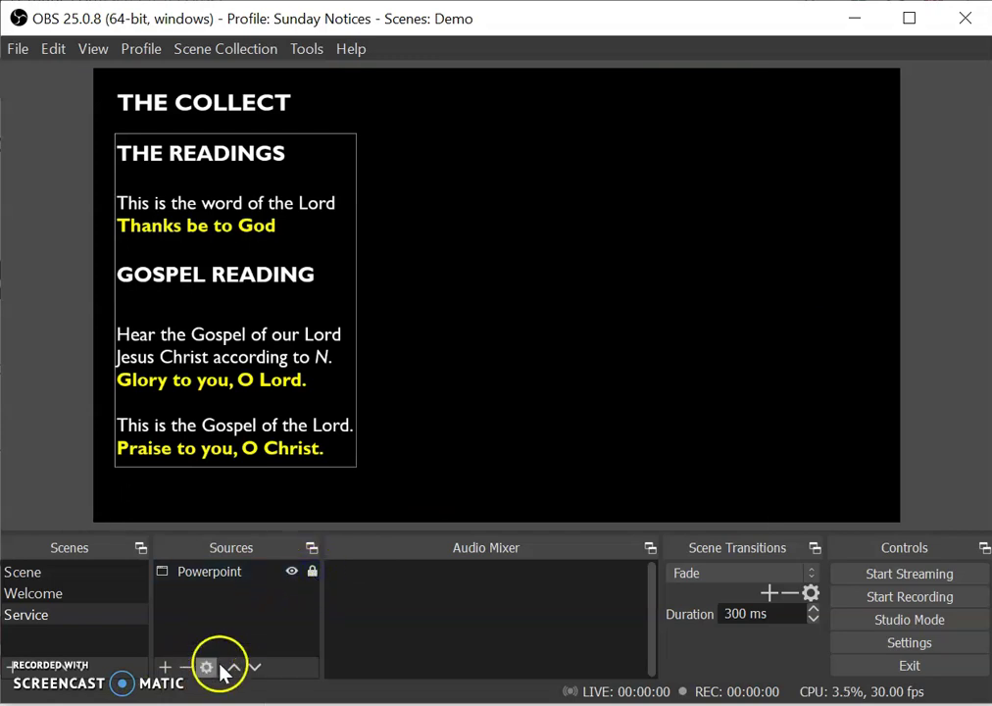
Step: Add a Video Capture Device named 'Webcam' using the USB2.0 UVC HD Webcam
{"action": "left_click", "coordinate": [165, 669]}
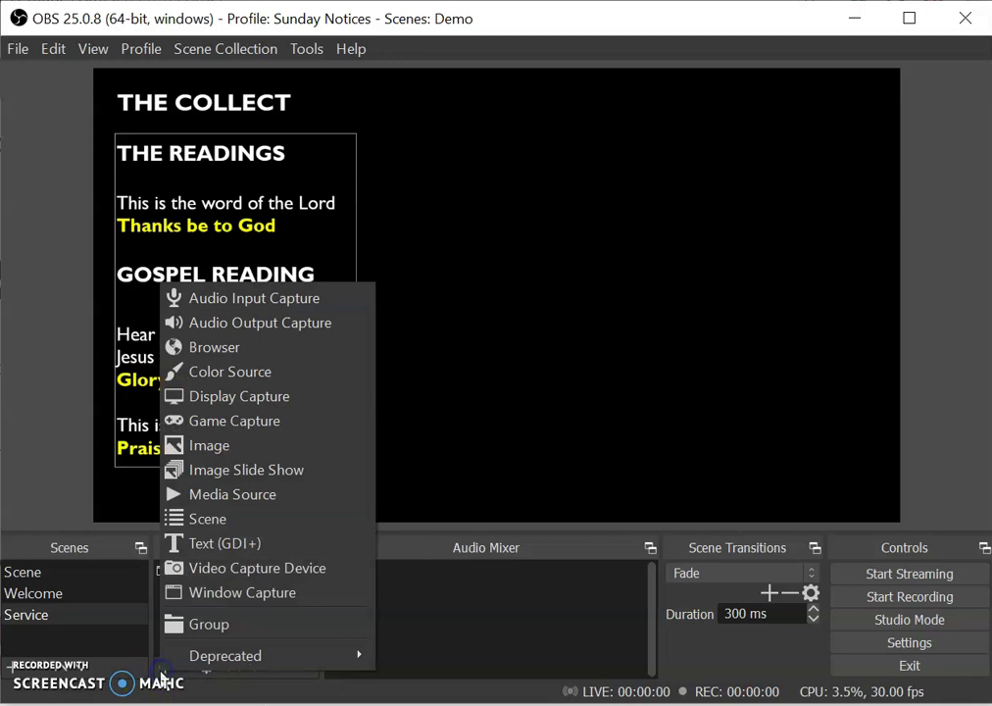
{"action": "left_click", "coordinate": [299, 568]}
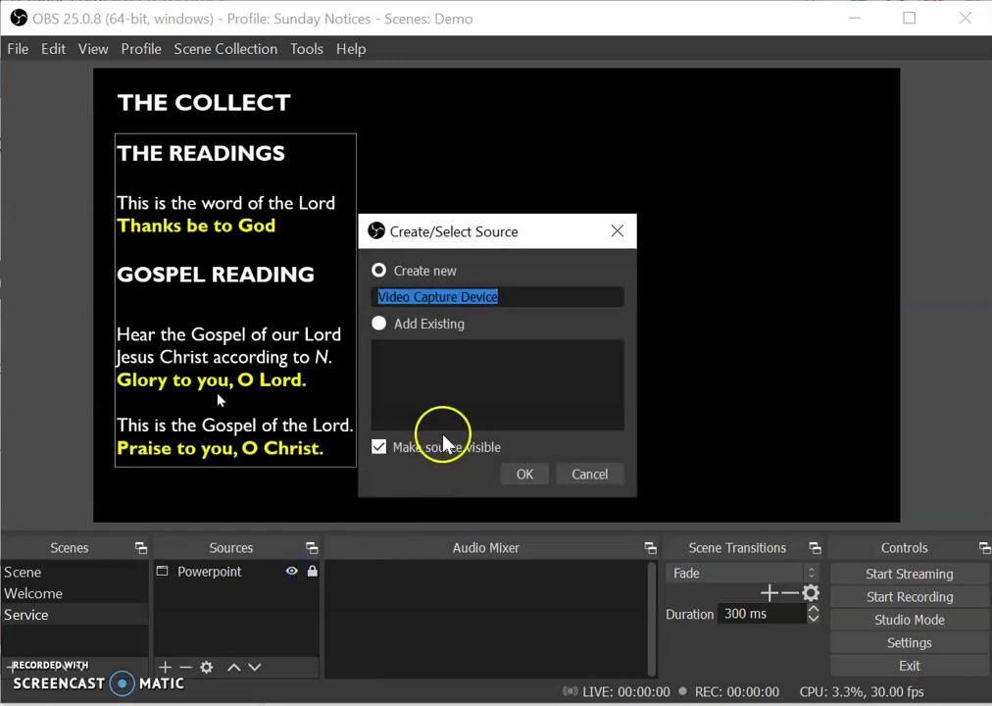
{"action": "type", "text": "We"}
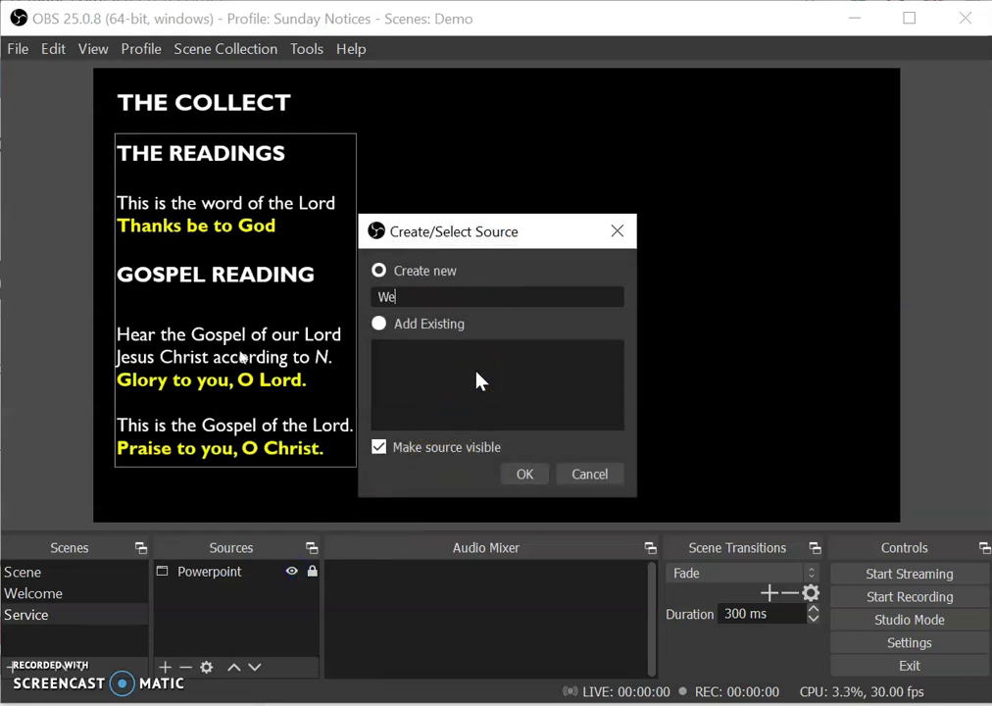
{"action": "type", "text": "bcam"}
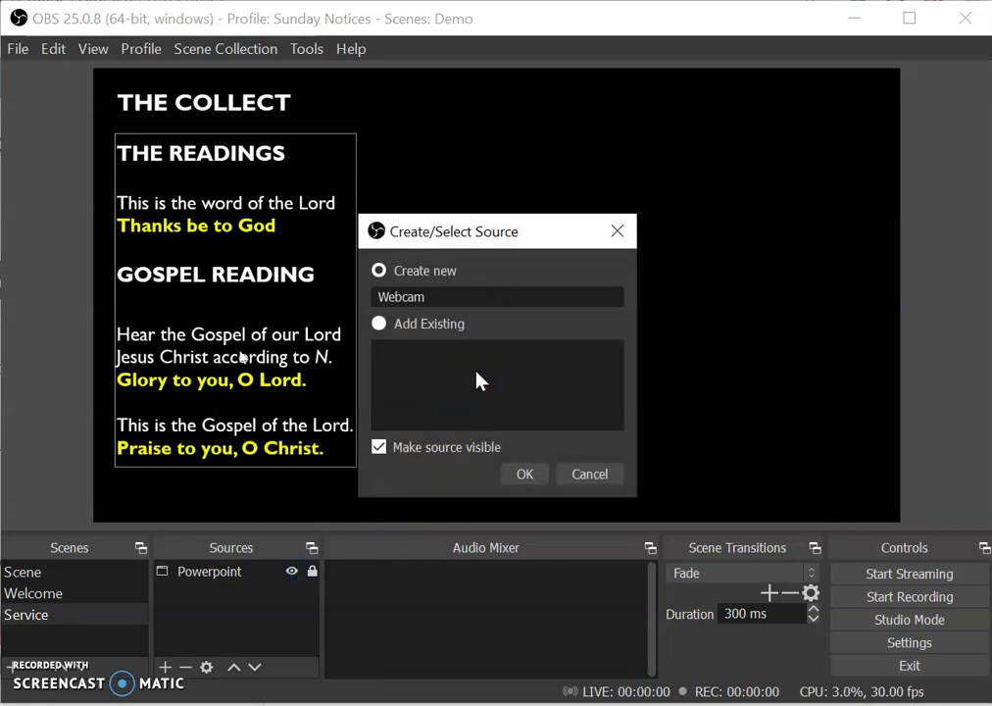
{"action": "left_click", "coordinate": [523, 476]}
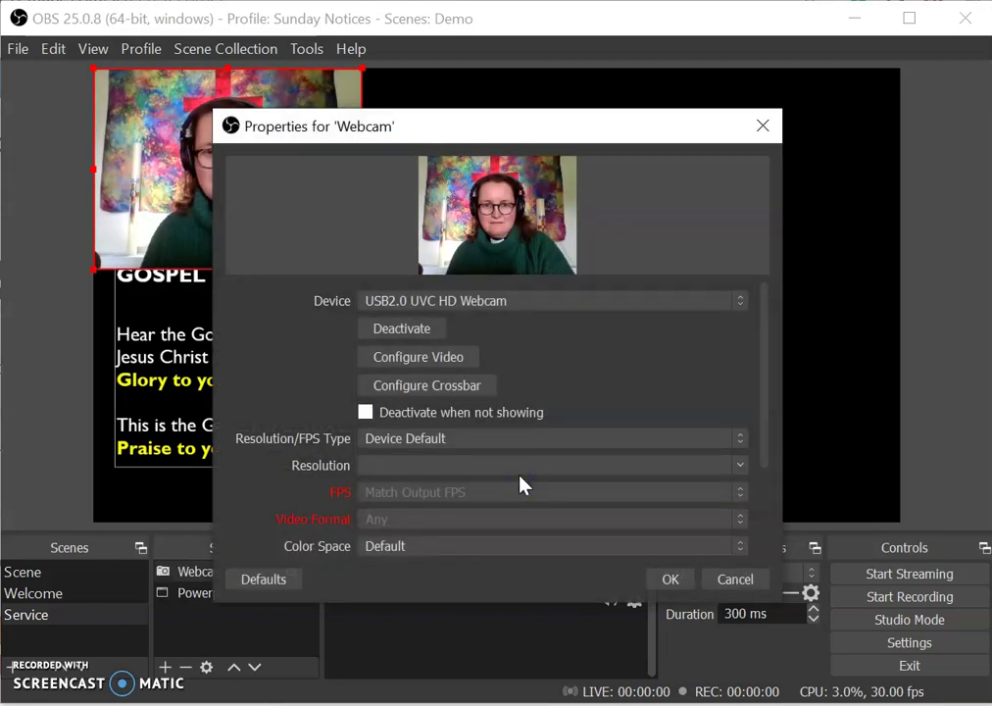
{"action": "left_click", "coordinate": [500, 307]}
{"action": "left_click", "coordinate": [500, 306]}
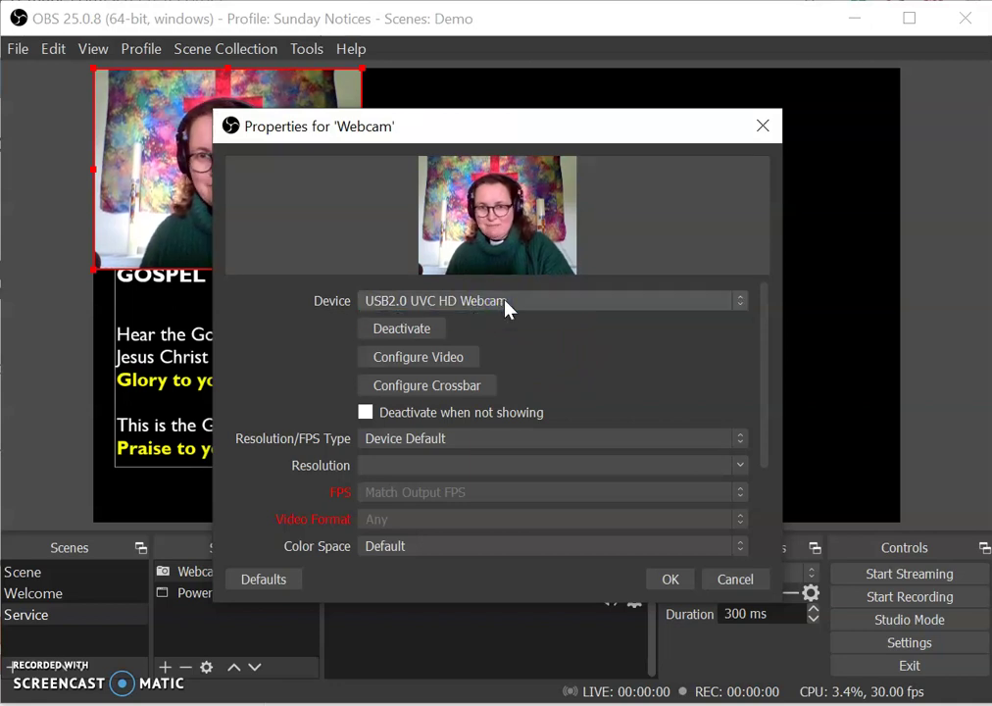
{"action": "left_click", "coordinate": [516, 317]}
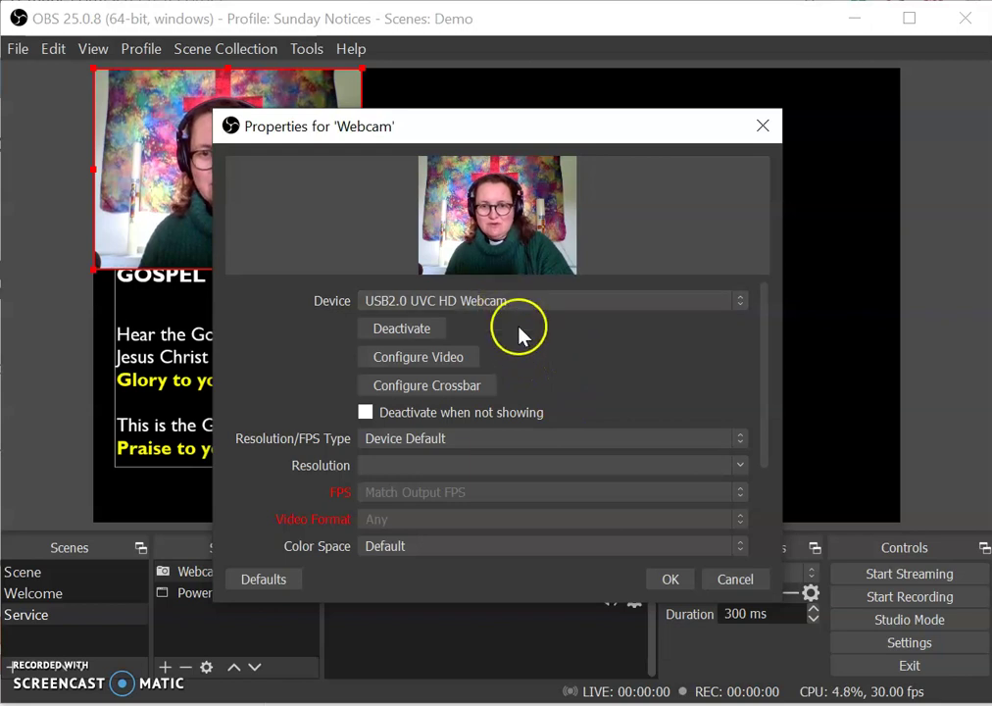
Step: Enlarge the Webcam feed on the canvas's right beside the slide text, then lock it
{"action": "left_click", "coordinate": [681, 589]}
{"action": "left_click_drag", "start_coordinate": [266, 170], "coordinate": [635, 278]}
{"action": "left_click_drag", "start_coordinate": [468, 174], "coordinate": [389, 125]}
{"action": "left_click", "coordinate": [523, 237]}
{"action": "left_click_drag", "start_coordinate": [736, 376], "coordinate": [857, 454]}
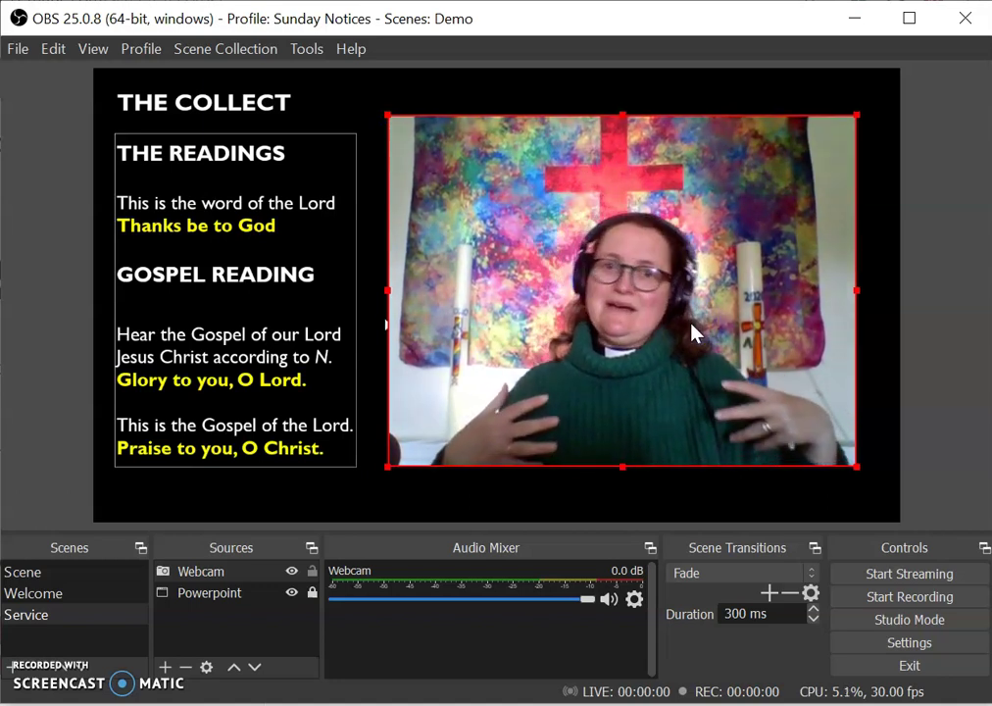
{"action": "left_click_drag", "start_coordinate": [696, 334], "coordinate": [719, 335]}
{"action": "left_click", "coordinate": [538, 501]}
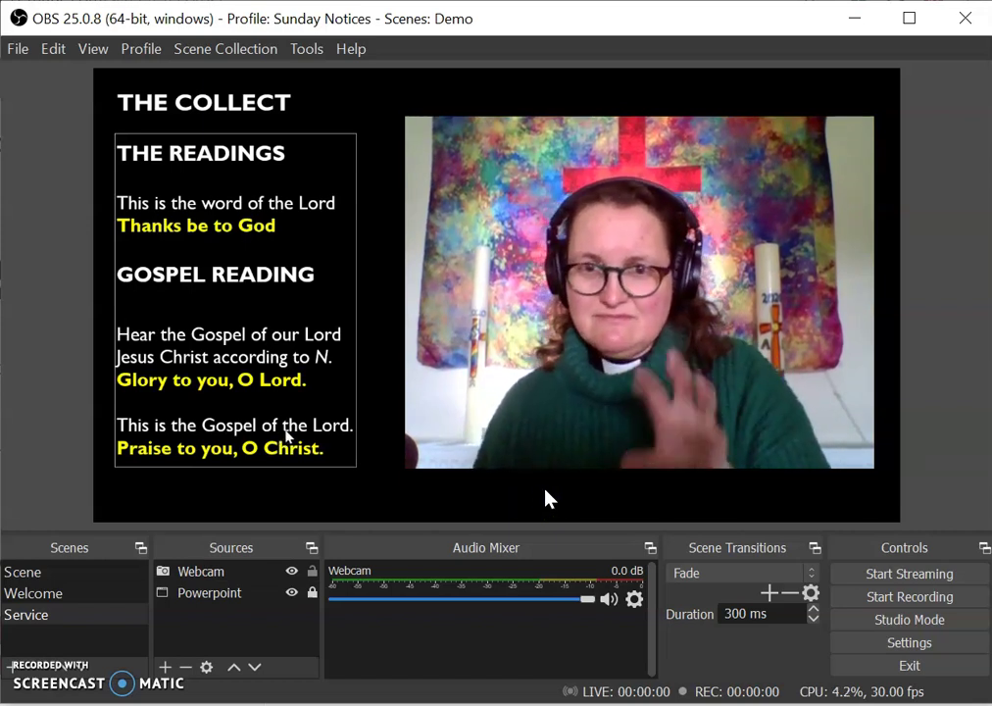
{"action": "left_click", "coordinate": [312, 572]}
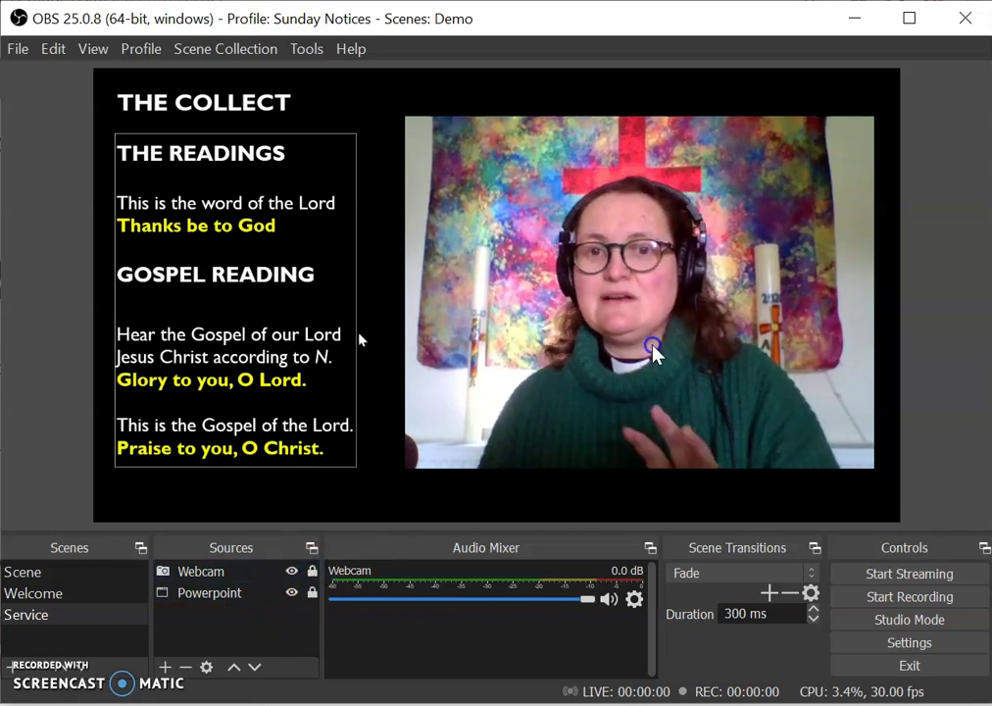
{"action": "left_click", "coordinate": [304, 317]}
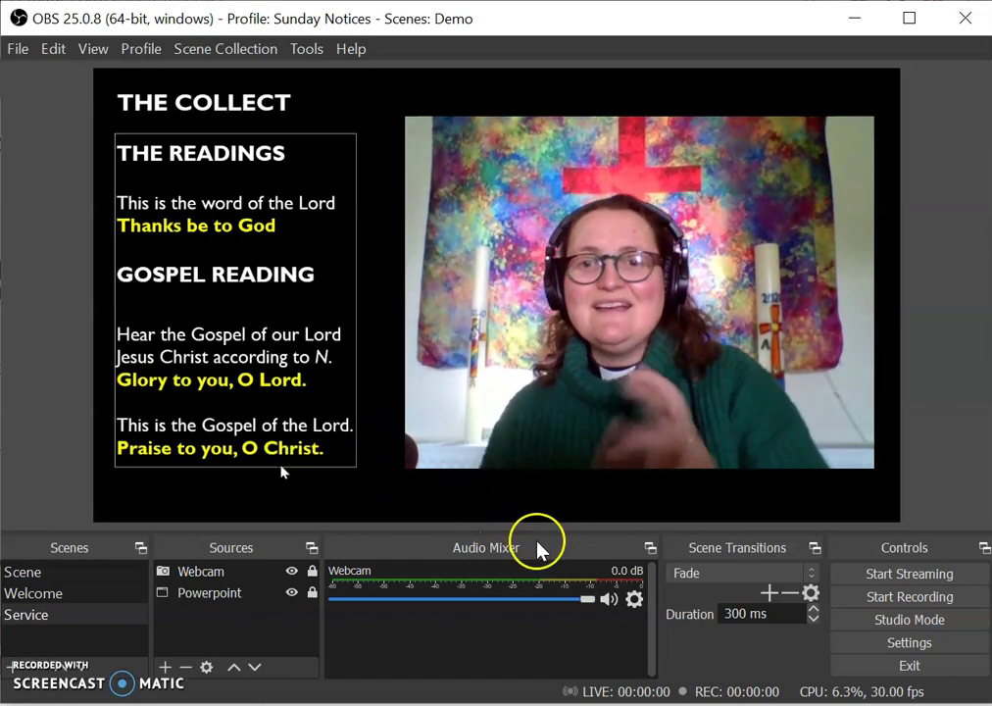
{"action": "left_click", "coordinate": [507, 461]}
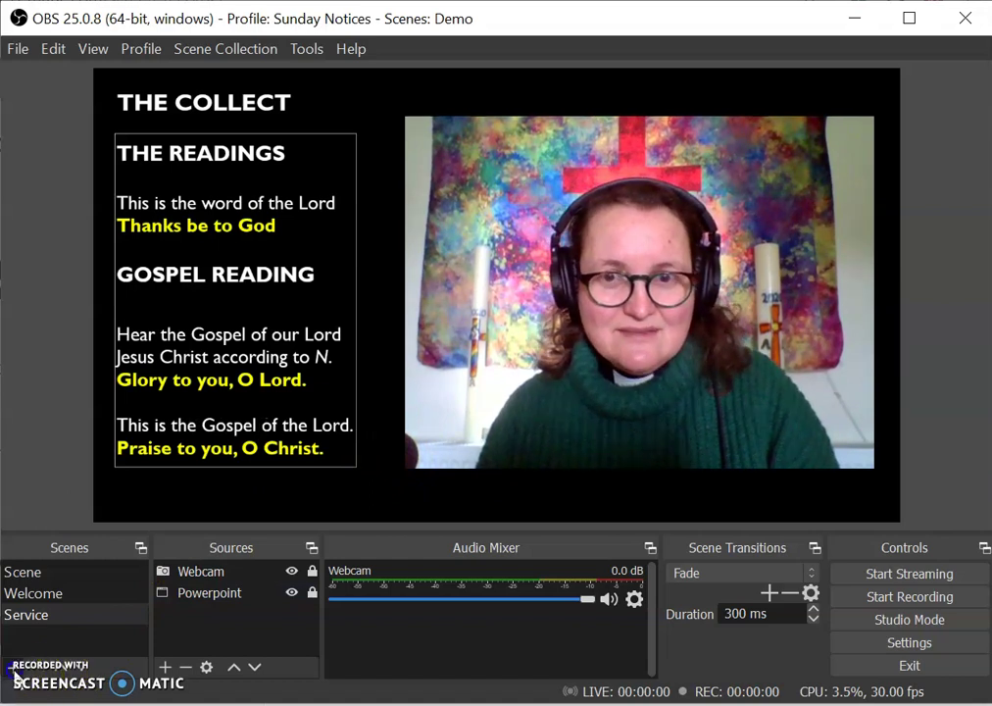
Step: Create a fourth scene named 'End'
{"action": "left_click", "coordinate": [14, 670]}
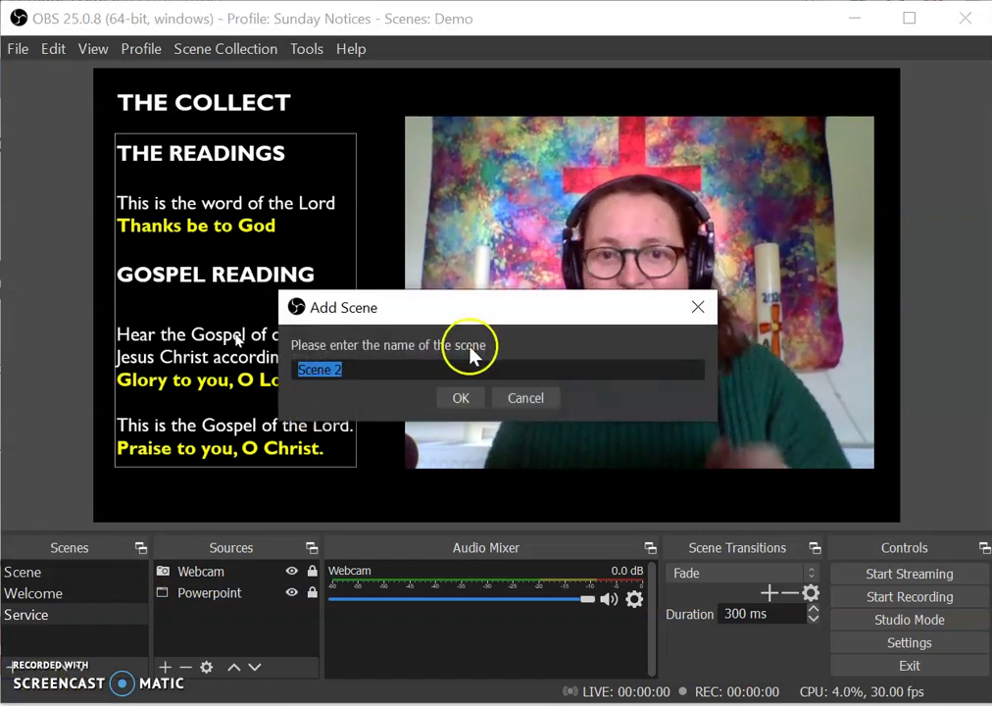
{"action": "type", "text": "End"}
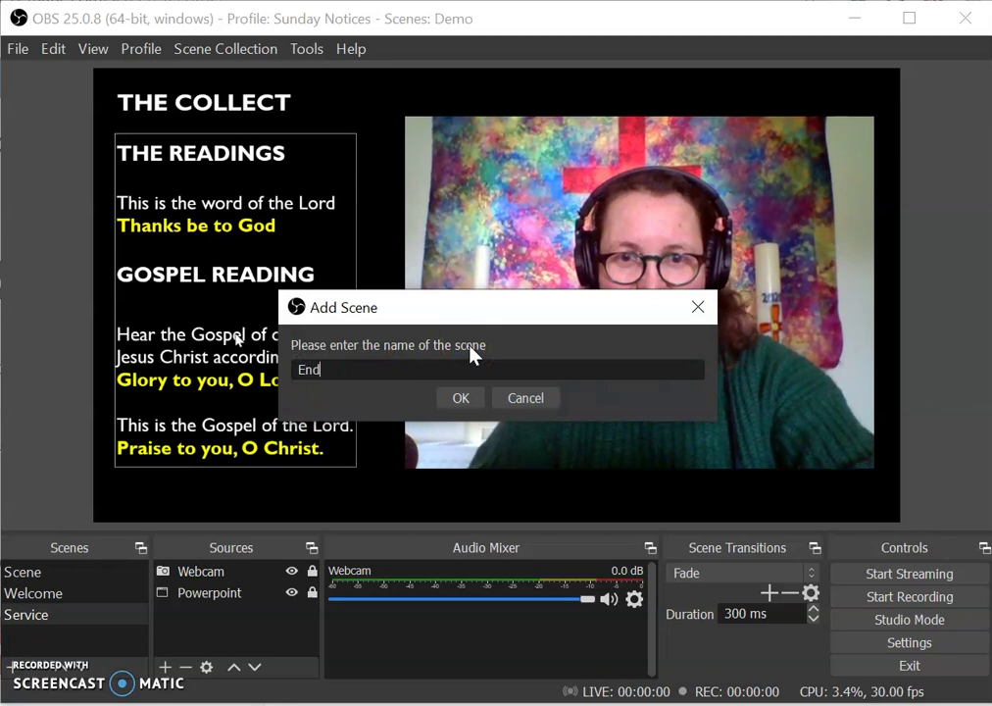
{"action": "left_click", "coordinate": [462, 398]}
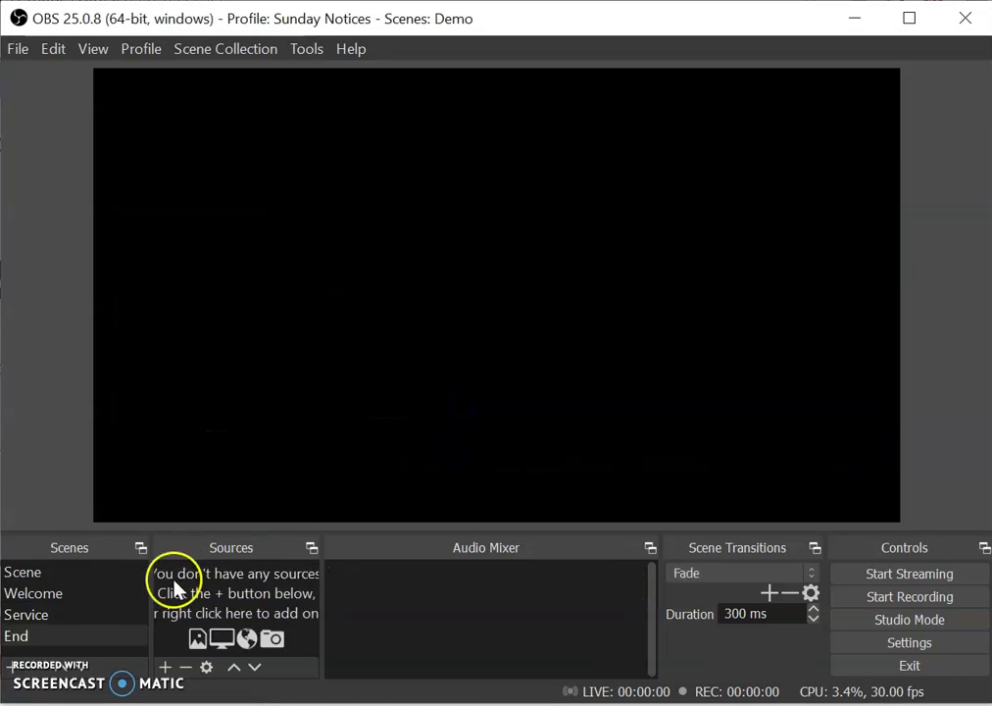
Step: Begin an Image source named 'Thank you for coming' in the End scene
{"action": "left_click", "coordinate": [168, 671]}
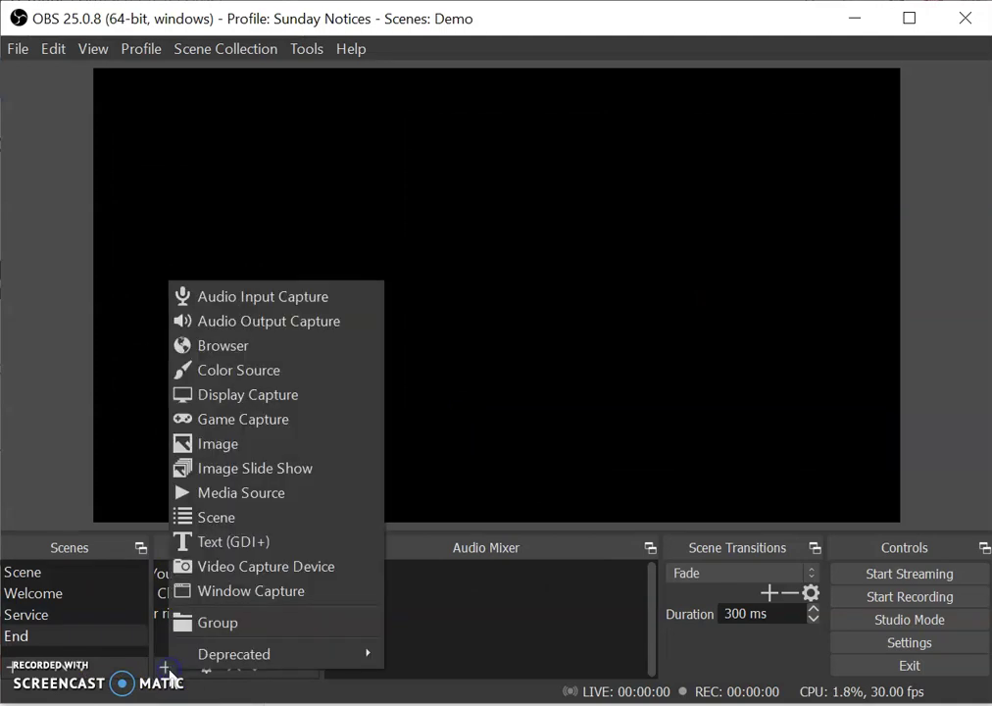
{"action": "left_click", "coordinate": [248, 445]}
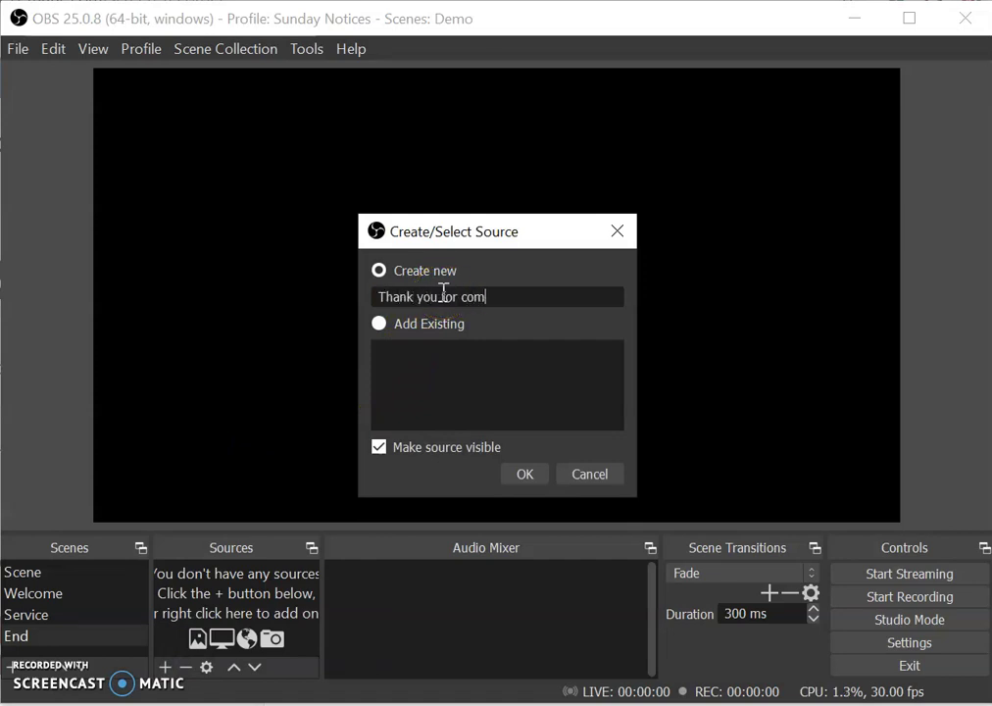
{"action": "left_click", "coordinate": [523, 476]}
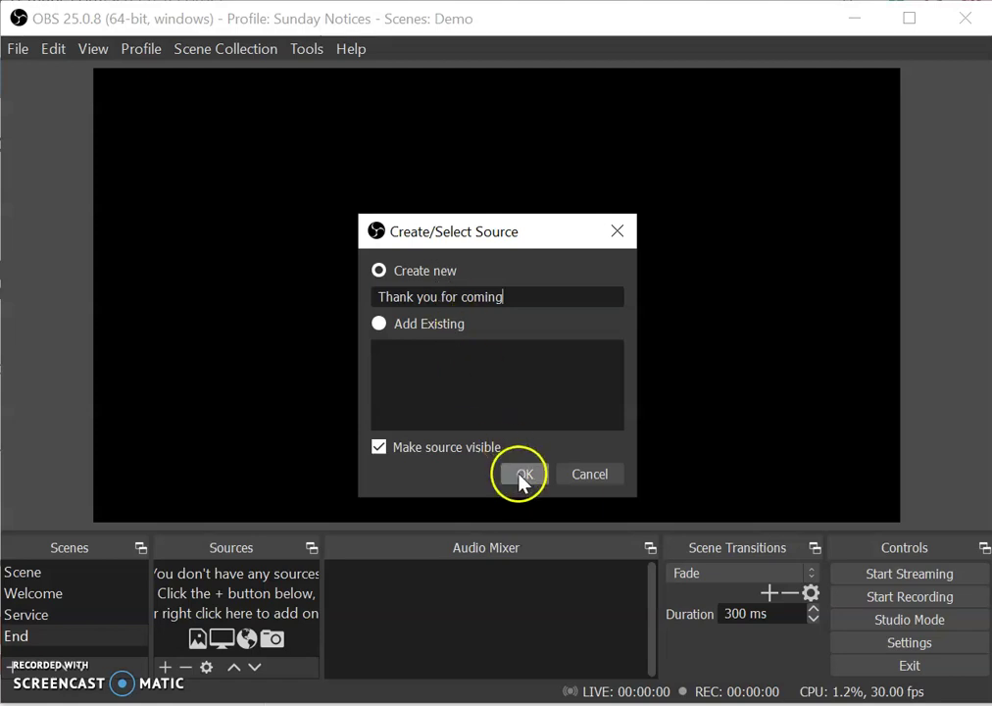
Step: Browse to and load Notices Facebook (1).png as the Thank you for coming image file
{"action": "left_click", "coordinate": [702, 466]}
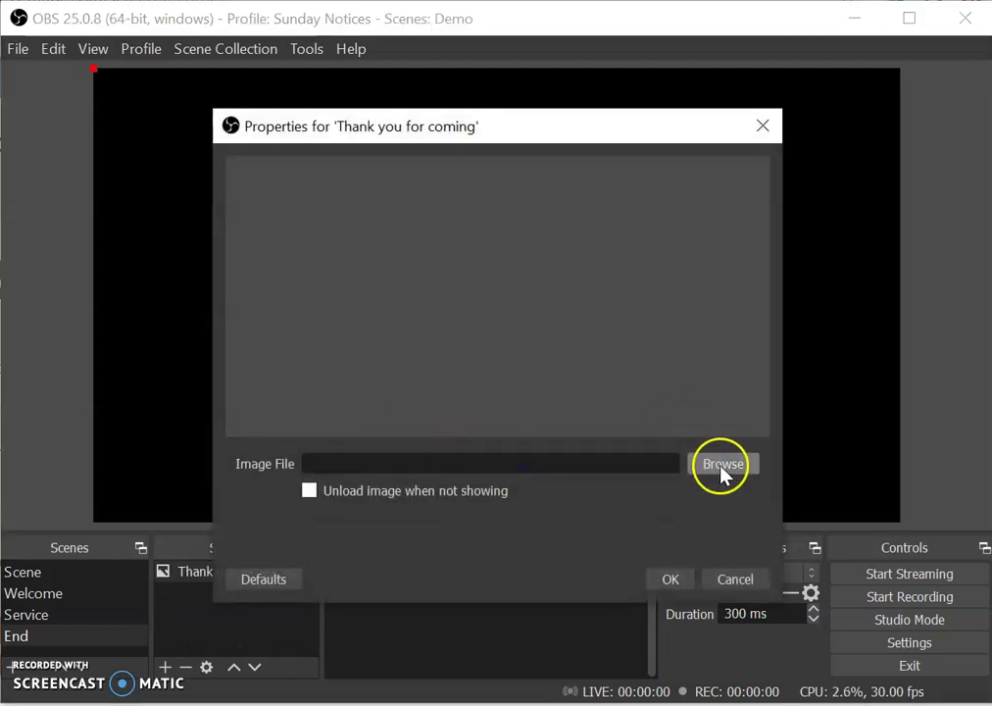
{"action": "left_click", "coordinate": [463, 402]}
{"action": "left_click", "coordinate": [500, 570]}
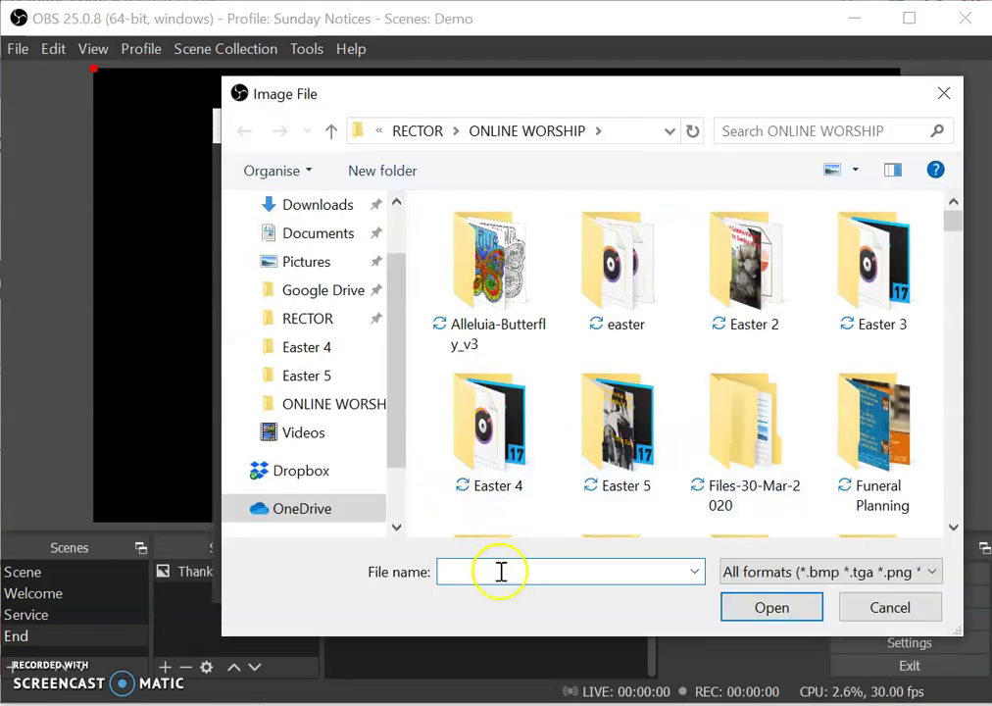
{"action": "type", "text": "sun"}
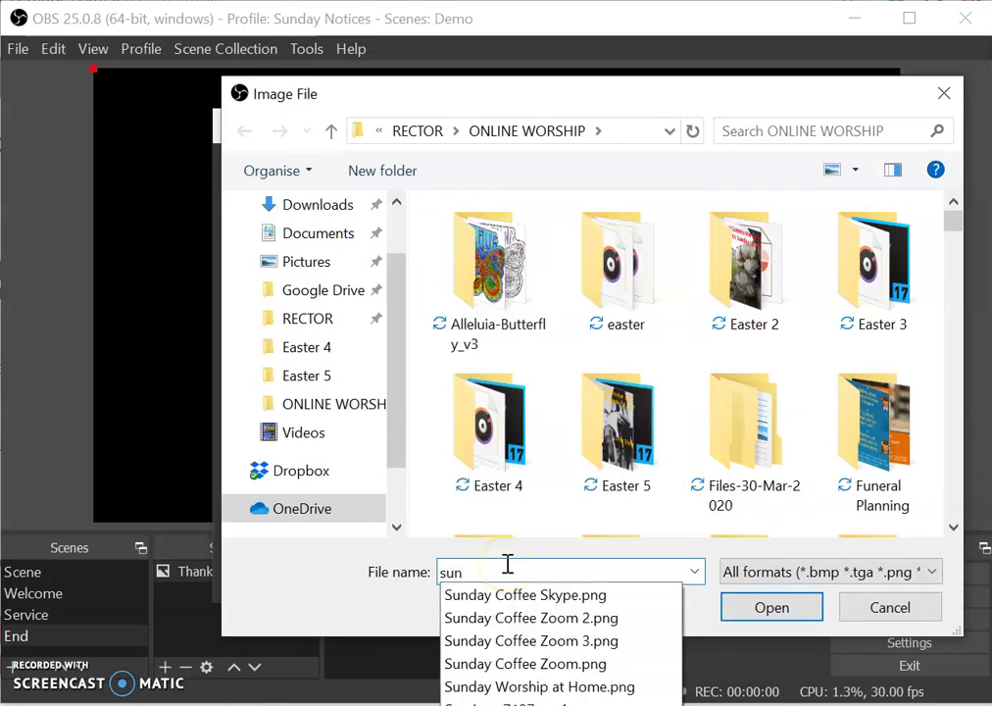
{"action": "type", "text": "day notices"}
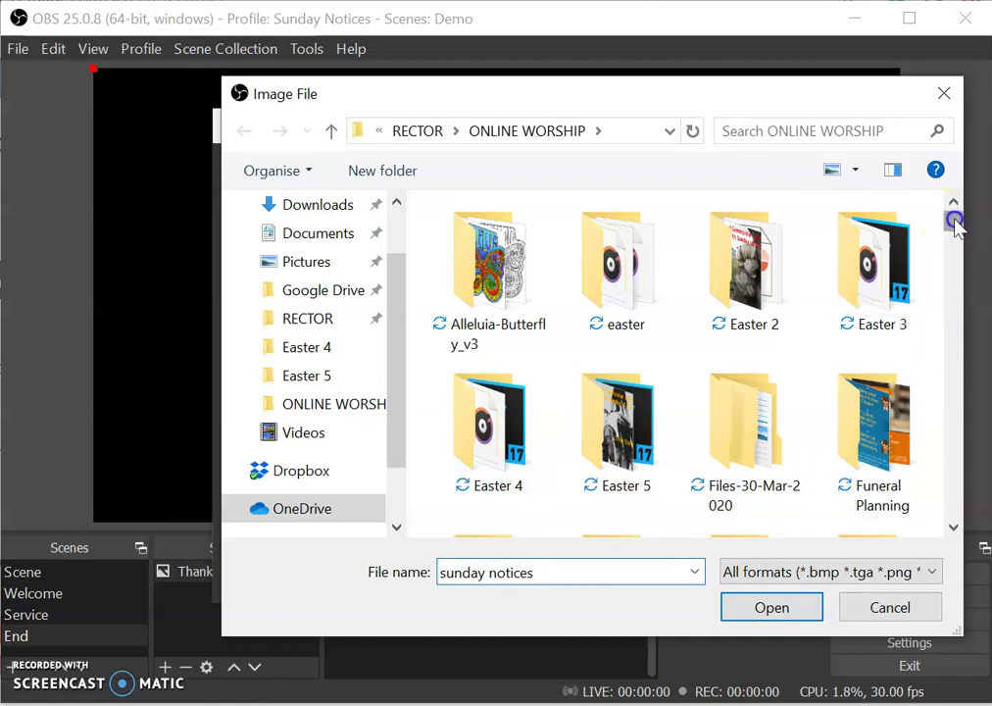
{"action": "left_click_drag", "start_coordinate": [956, 223], "coordinate": [956, 229]}
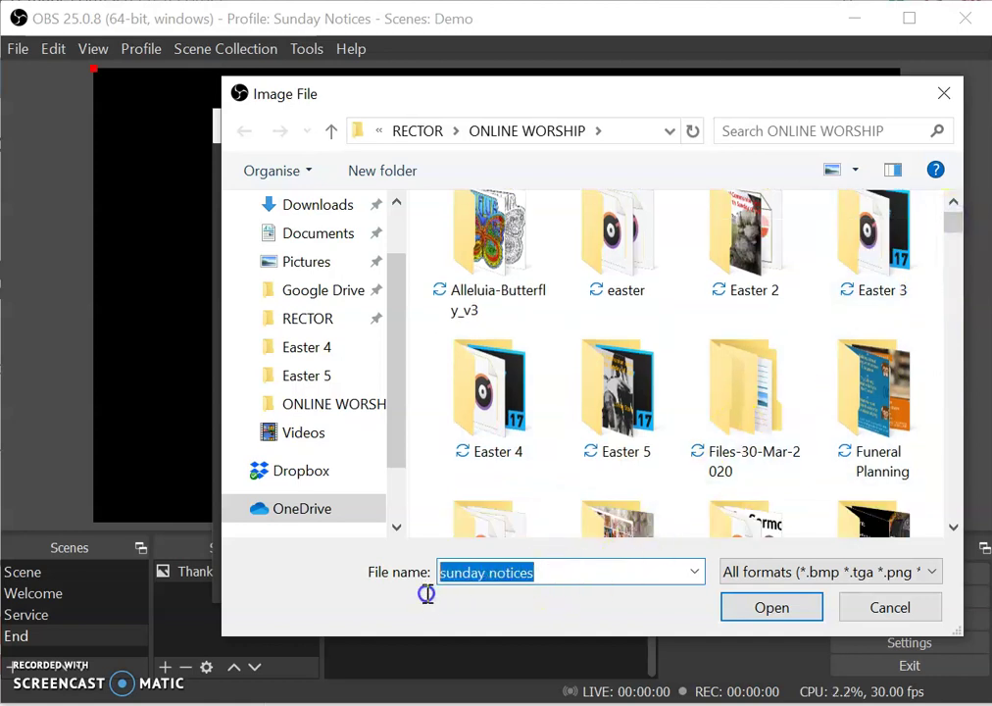
{"action": "type", "text": "faceboo"}
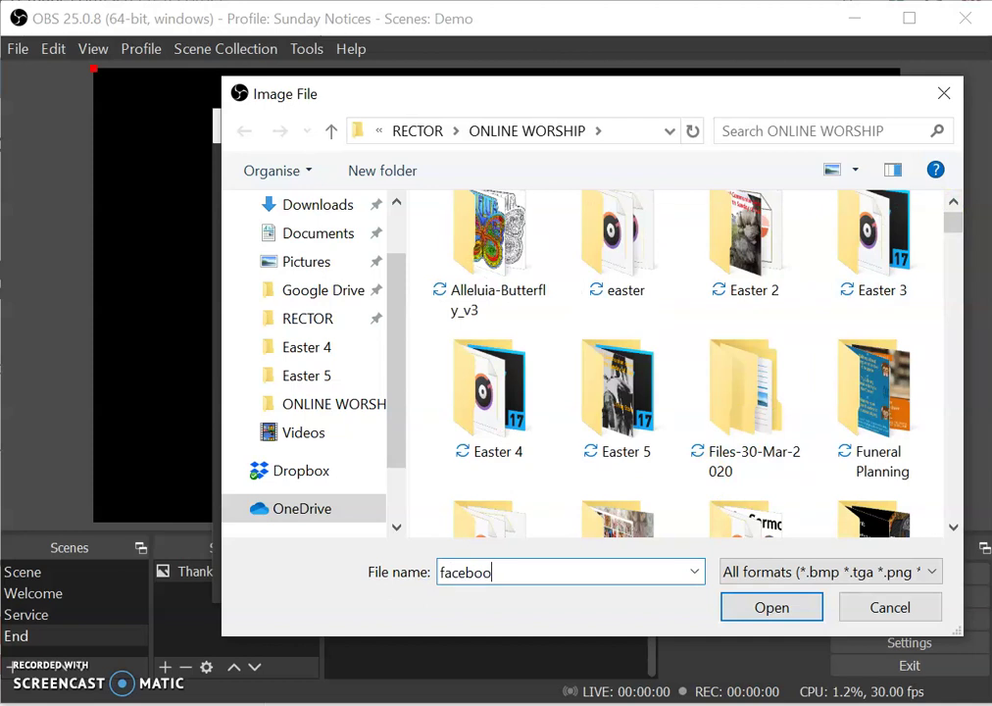
{"action": "key", "text": "BackSpace"}
{"action": "key", "text": "BackSpace"}
{"action": "key", "text": "BackSpace"}
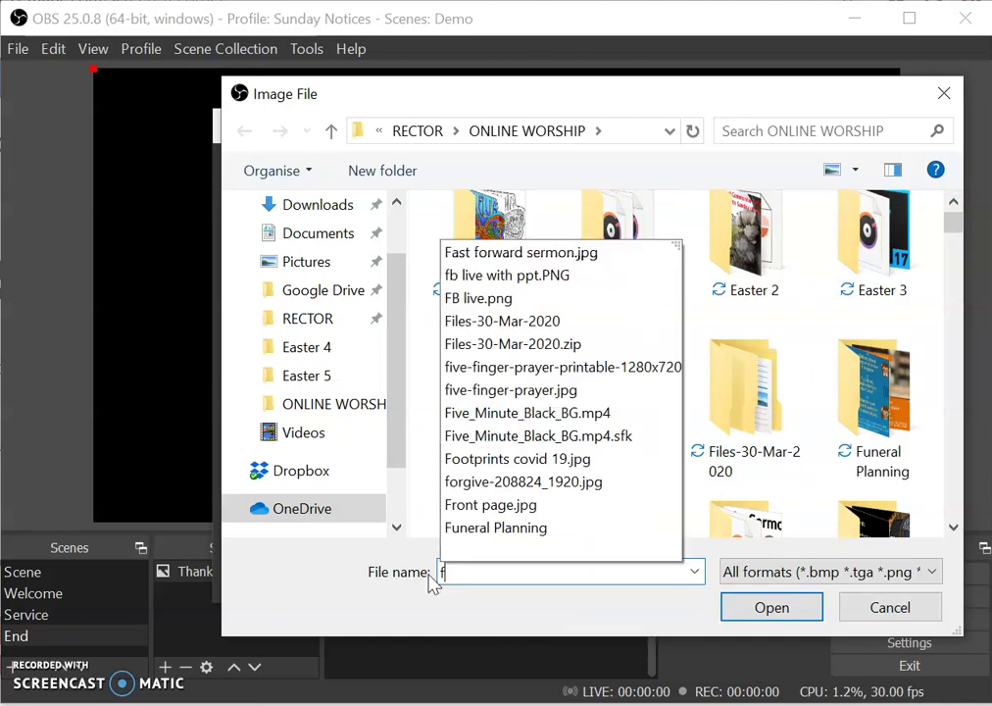
{"action": "key", "text": "BackSpace"}
{"action": "type", "text": "notices "}
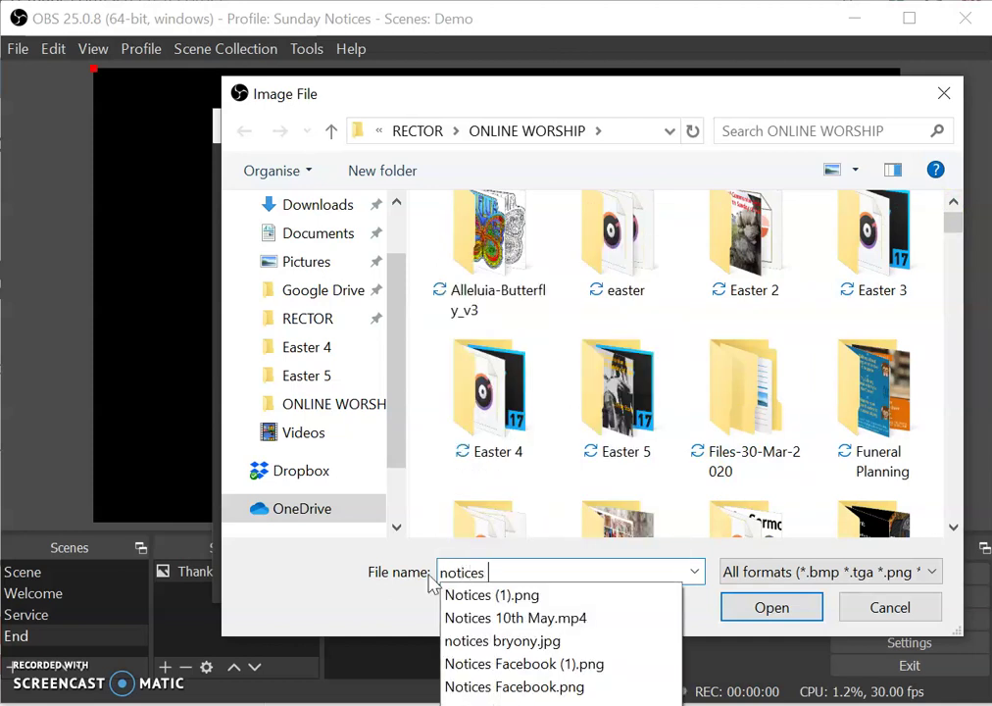
{"action": "type", "text": "f"}
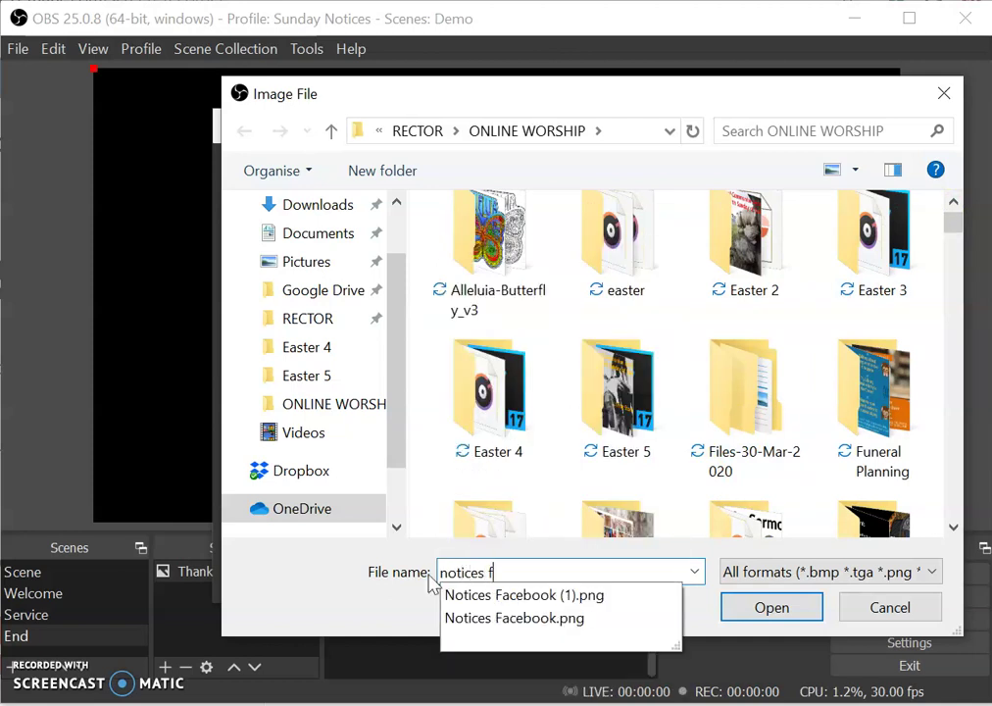
{"action": "left_click", "coordinate": [500, 595]}
{"action": "left_click", "coordinate": [753, 607]}
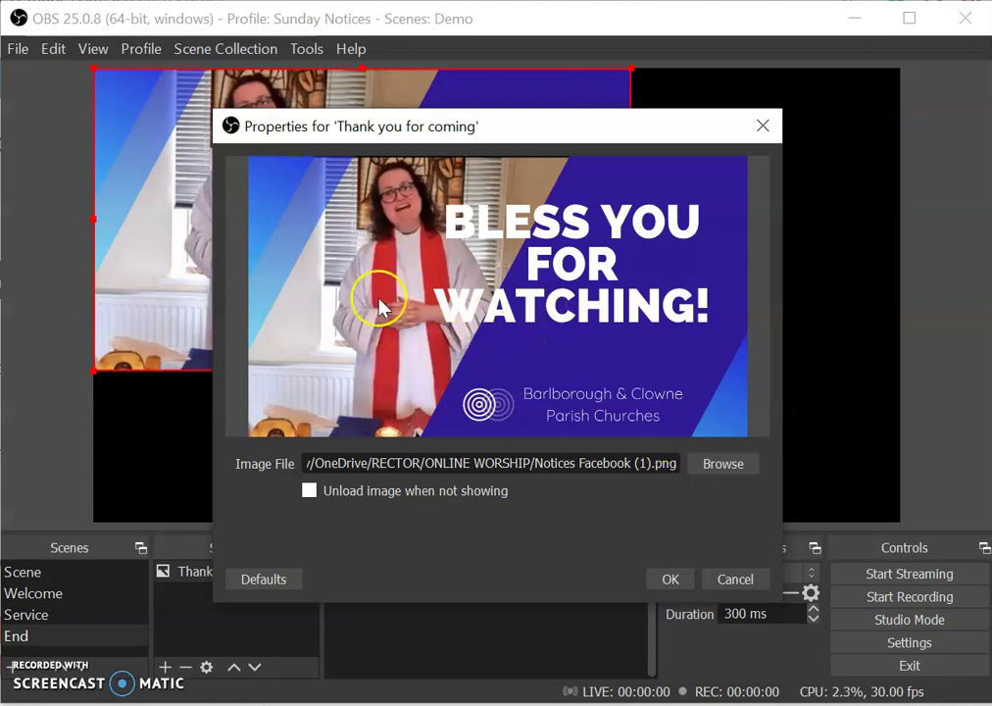
Step: Confirm the image properties, stretch the picture across the full End scene canvas, and lock the source
{"action": "left_click", "coordinate": [670, 580]}
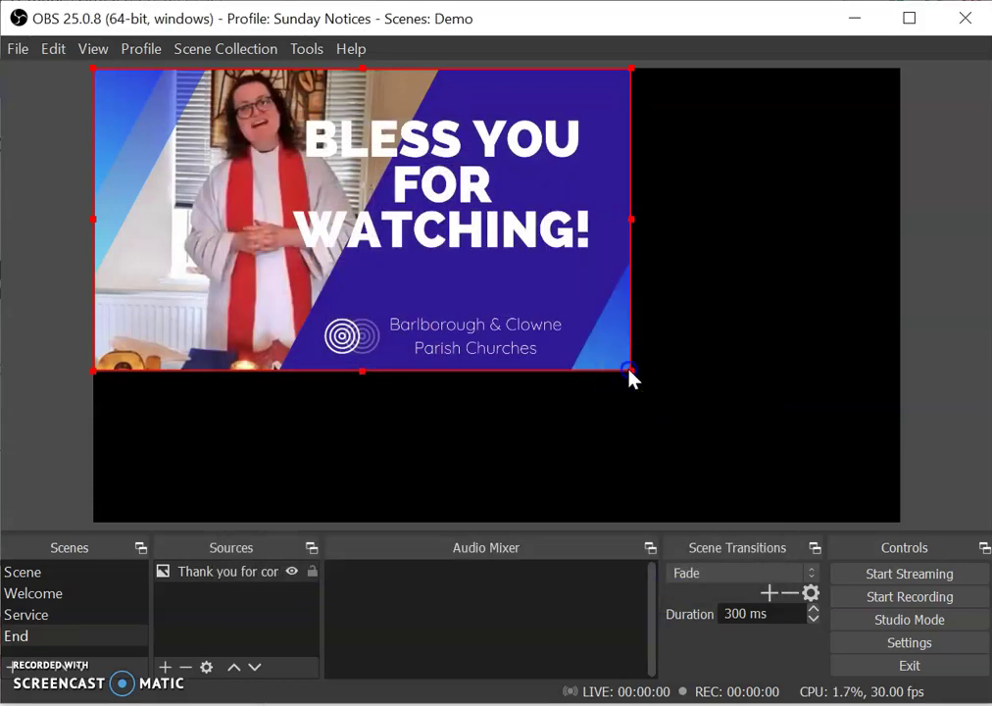
{"action": "left_click_drag", "start_coordinate": [628, 370], "coordinate": [902, 527]}
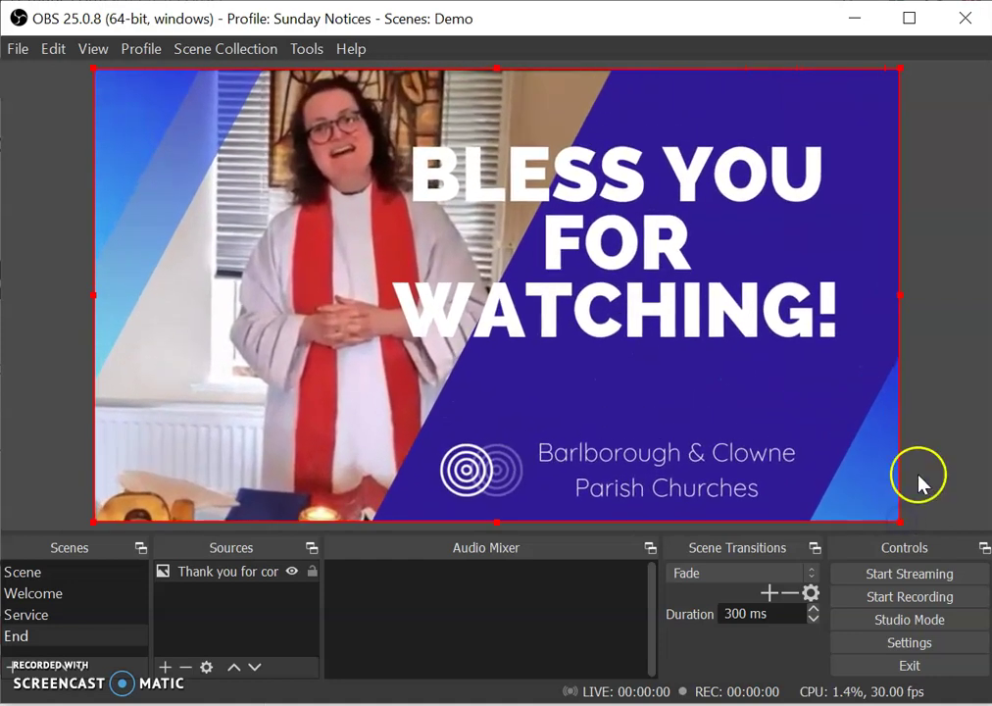
{"action": "left_click", "coordinate": [312, 572]}
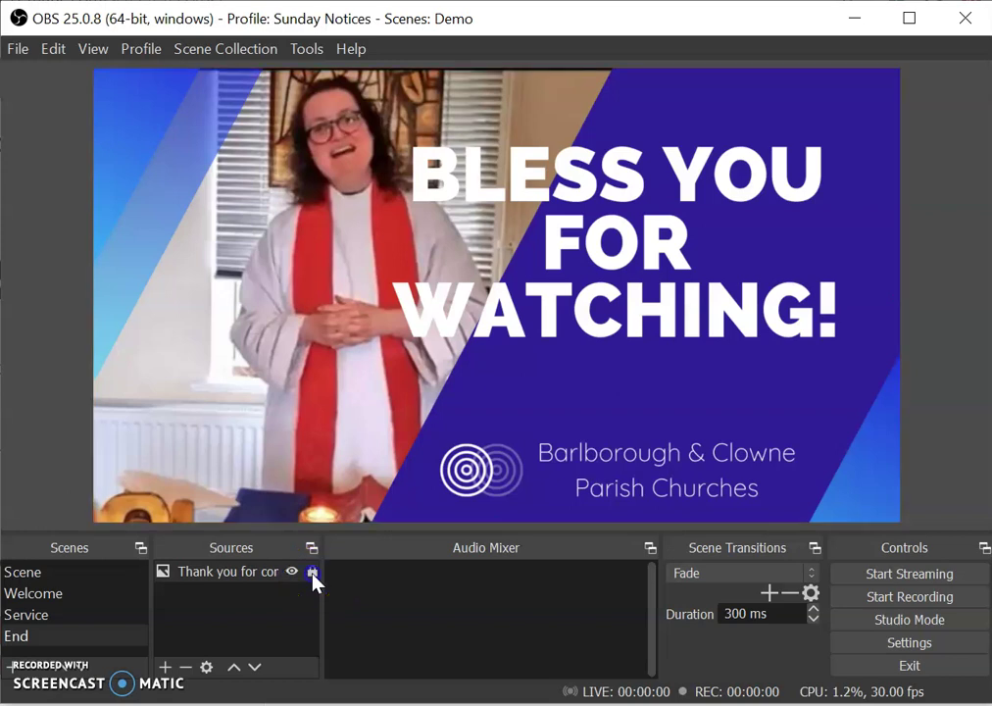